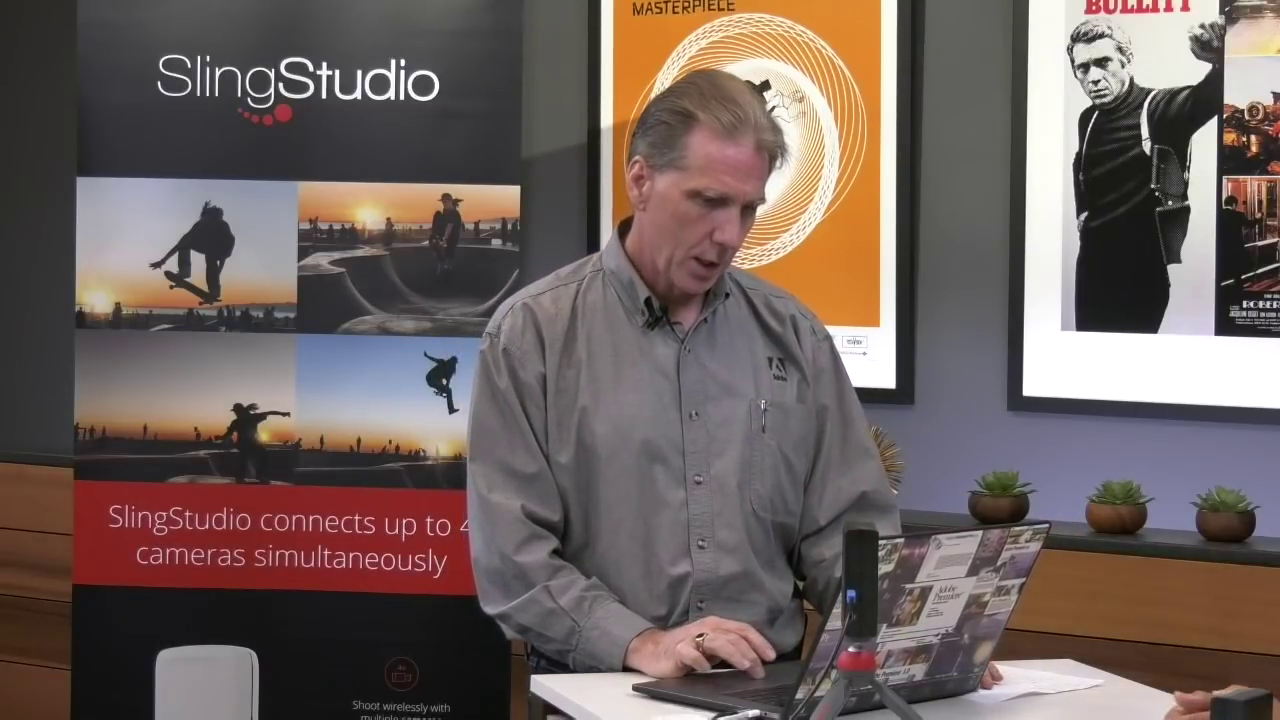
left_click(855, 693)
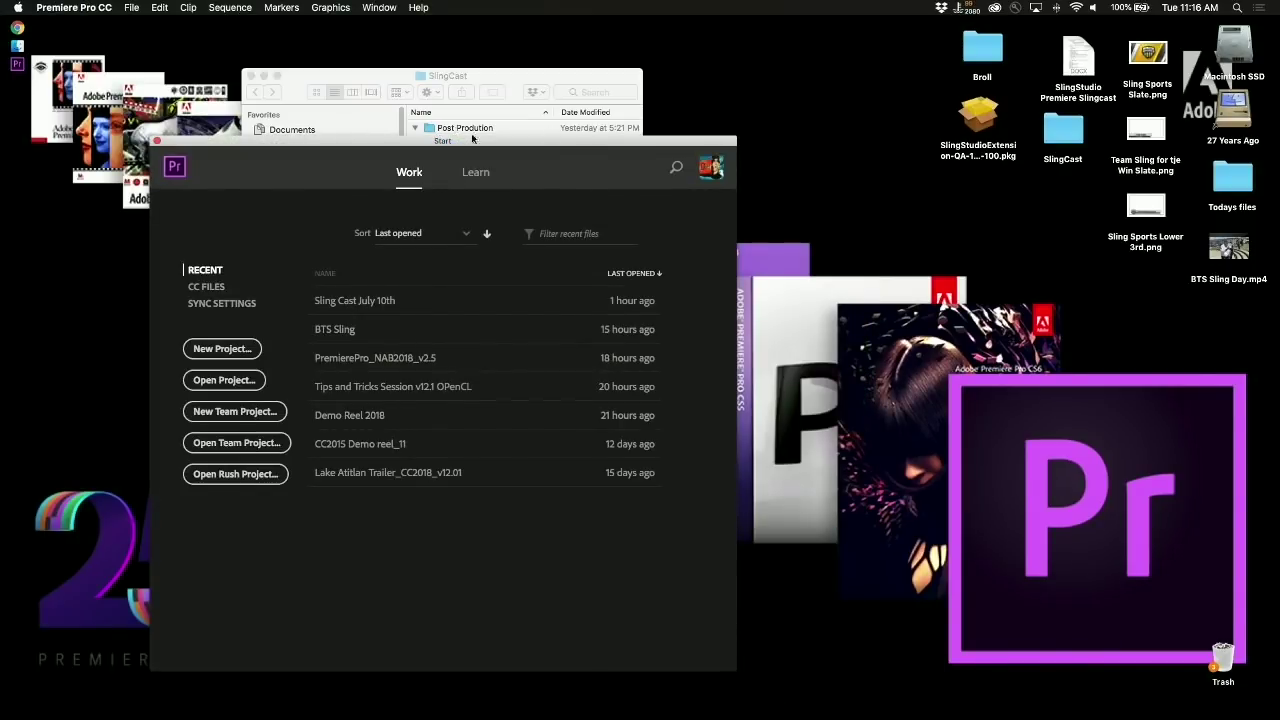
Create a new project named test in the SlingCast Project July10 folder.
left_click_drag(492, 145, 588, 66)
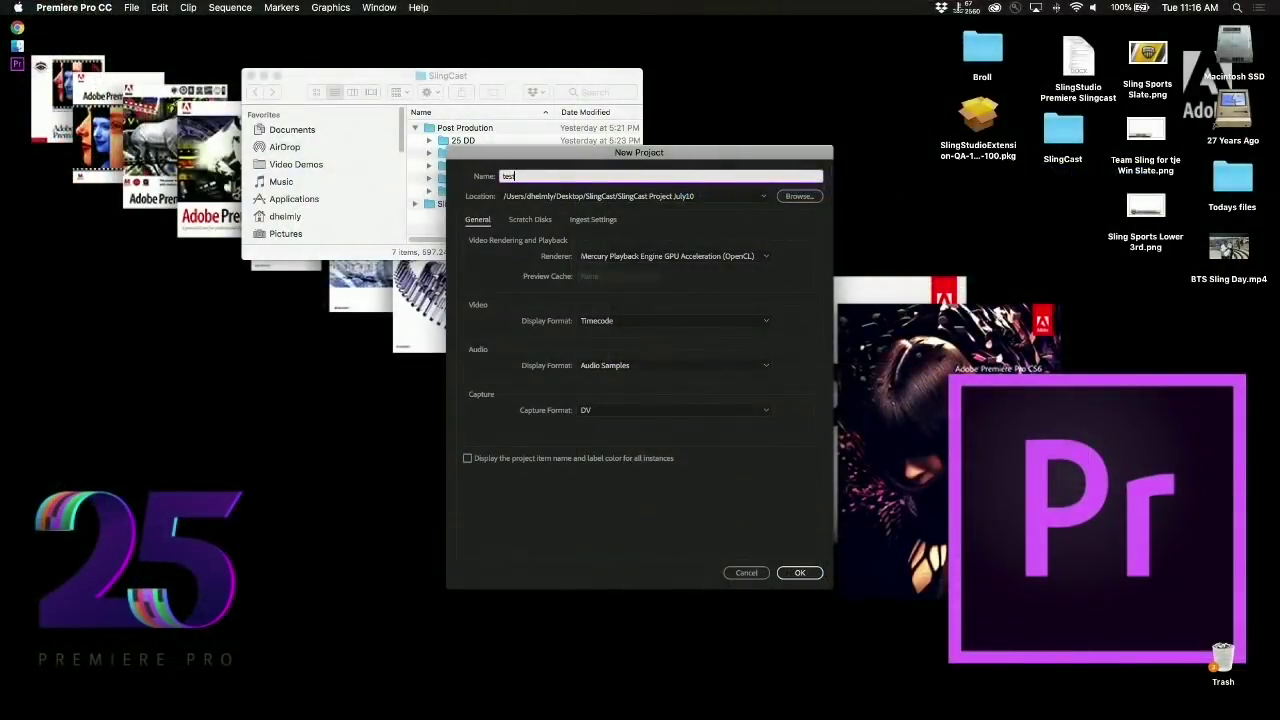
key("Return")
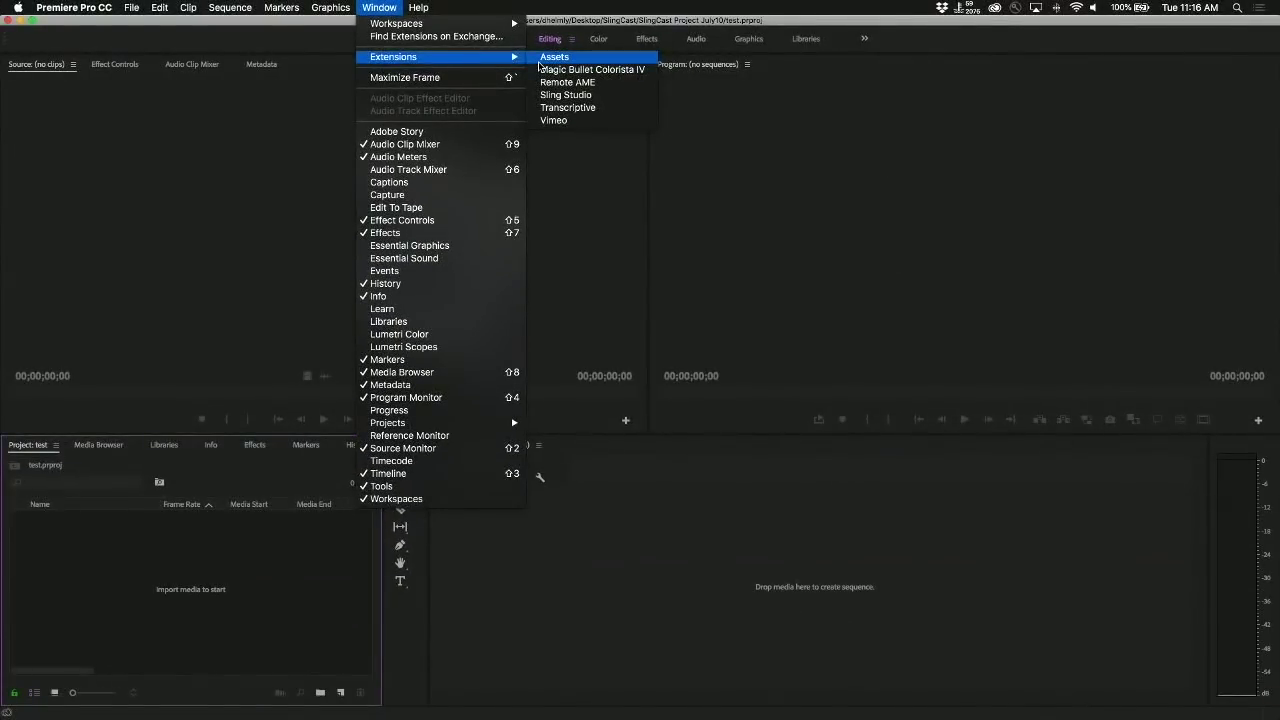
Open the Transcriptive extension to view its Speech Engine Setup, and close it again.
left_click(566, 108)
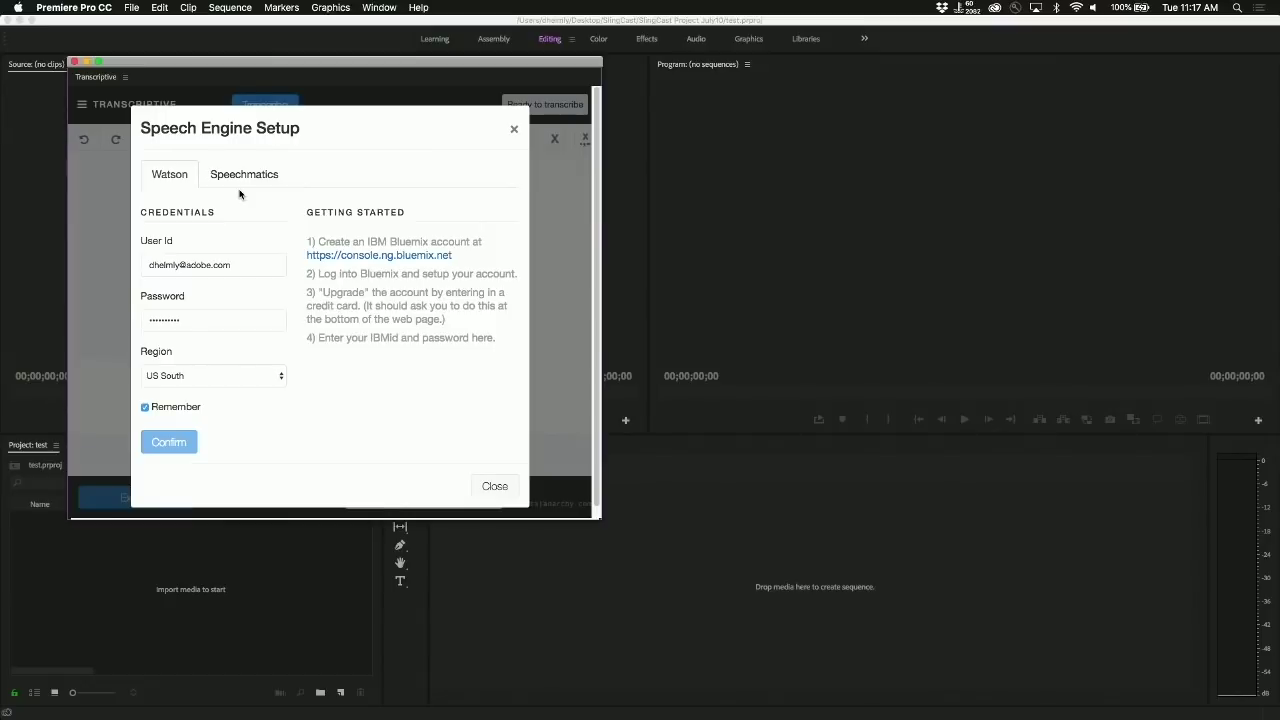
left_click(74, 63)
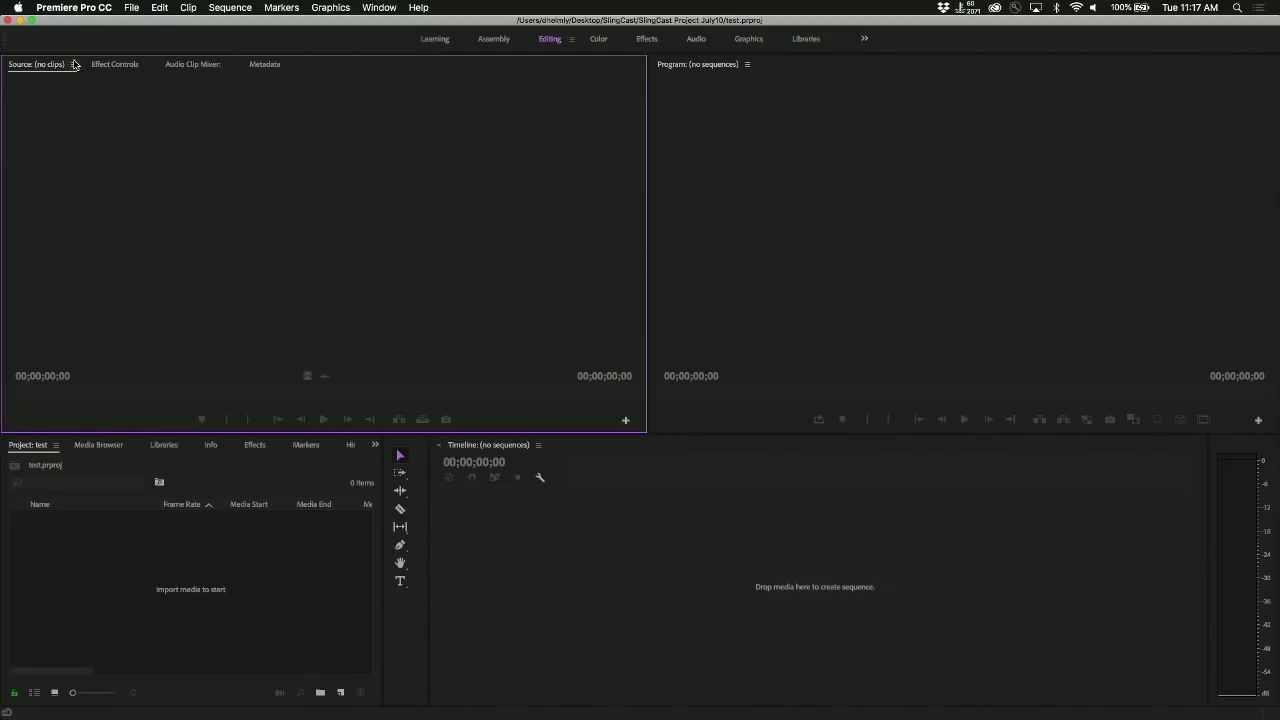
Open the Sling Studio extension.
left_click(375, 8)
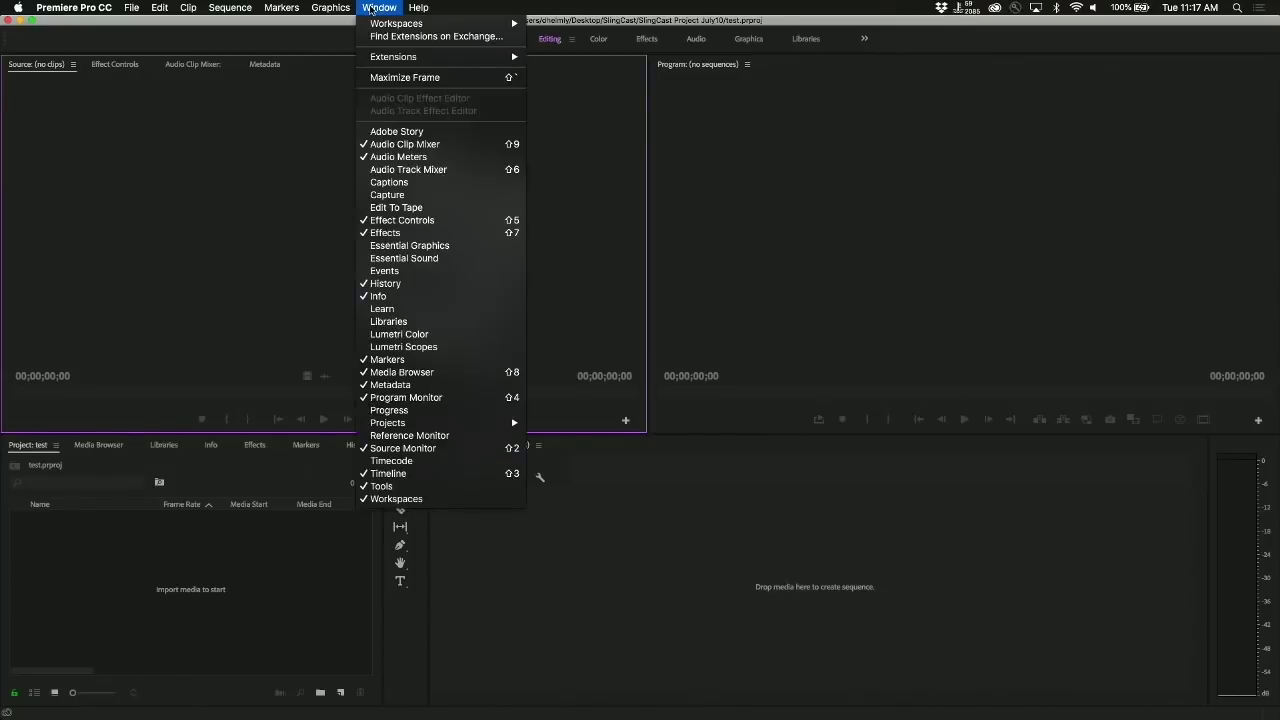
mouse_move(395, 57)
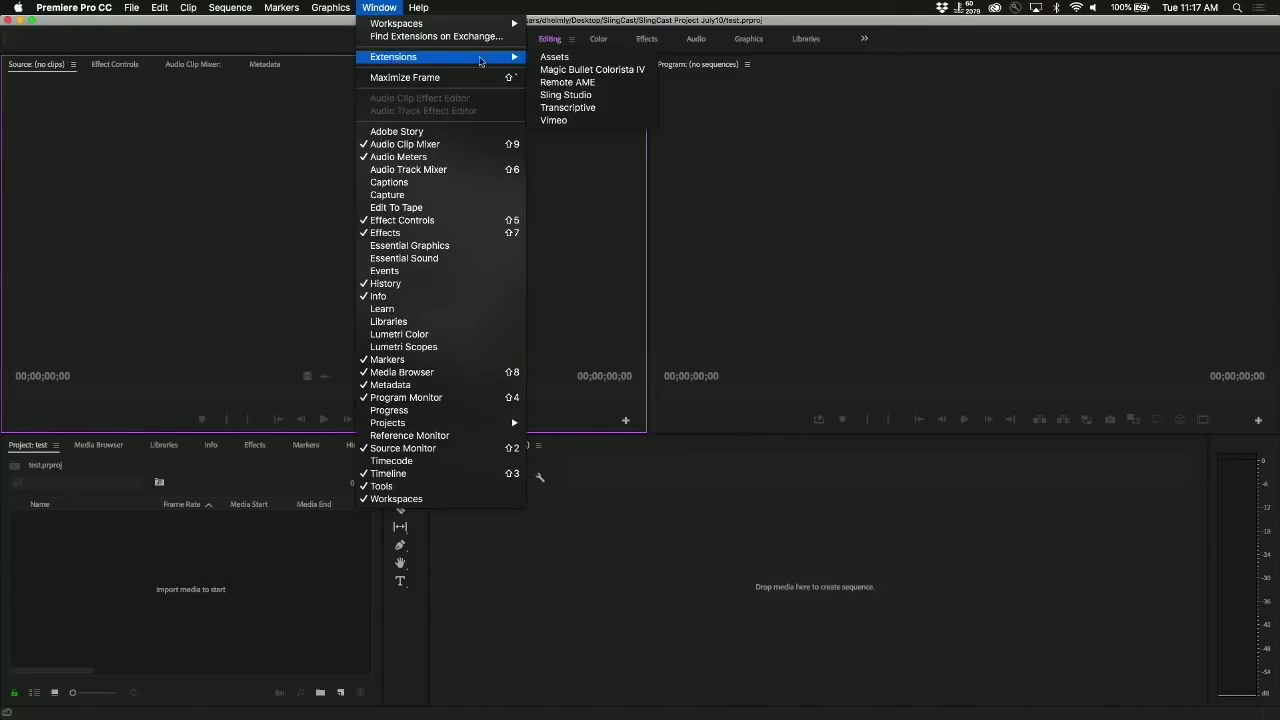
left_click(605, 96)
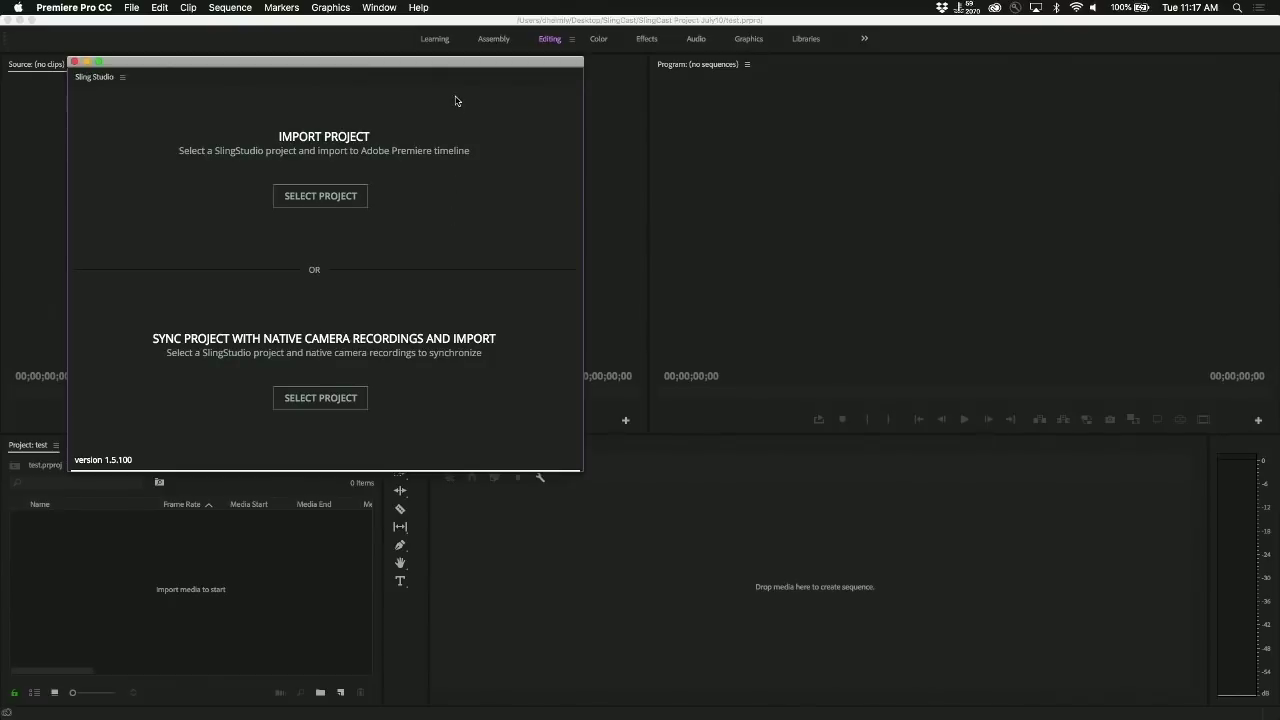
Search the Premiere Pro extensions on the Adobe Exchange website for sling, and minimize the browser to return to Premiere Pro.
left_click(420, 7)
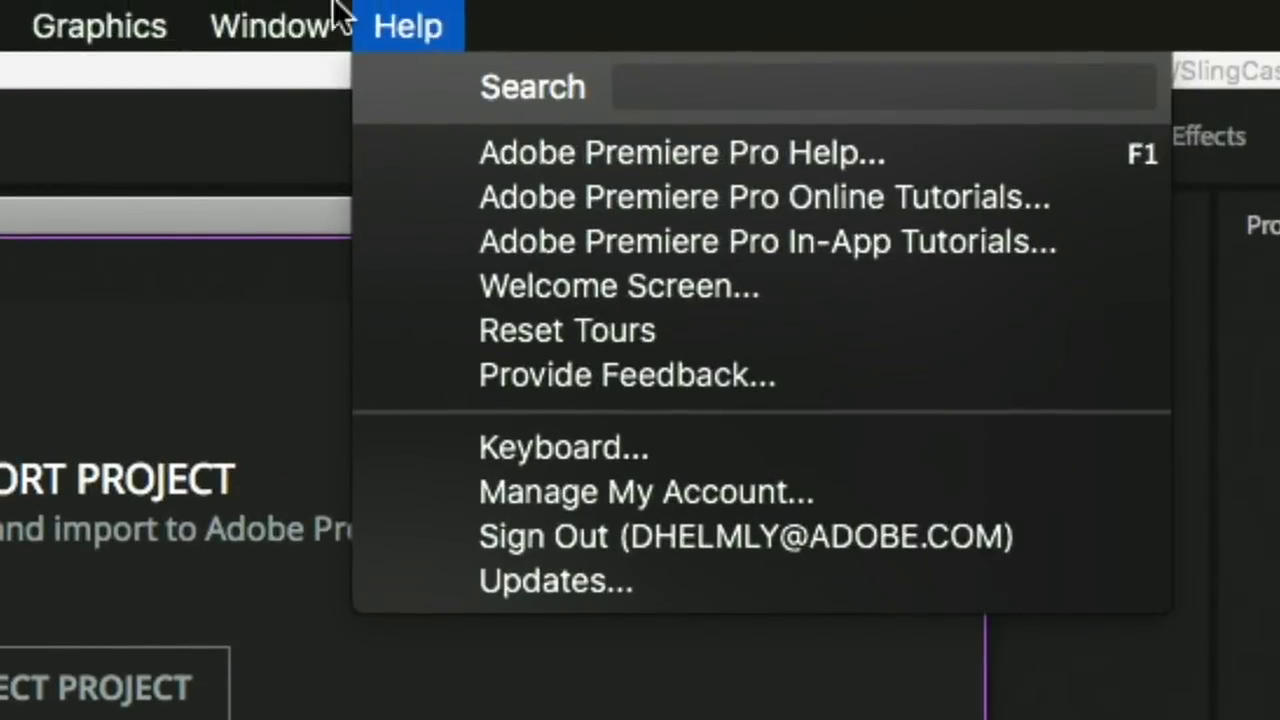
mouse_move(298, 20)
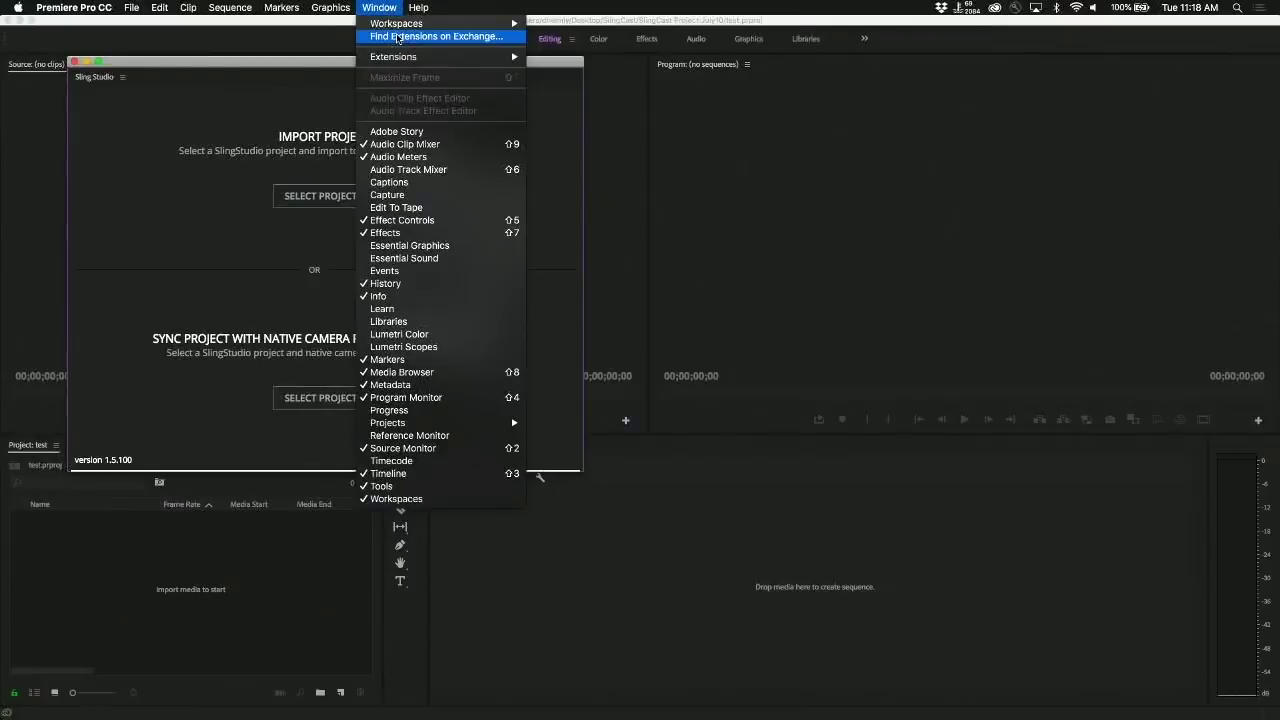
left_click(398, 37)
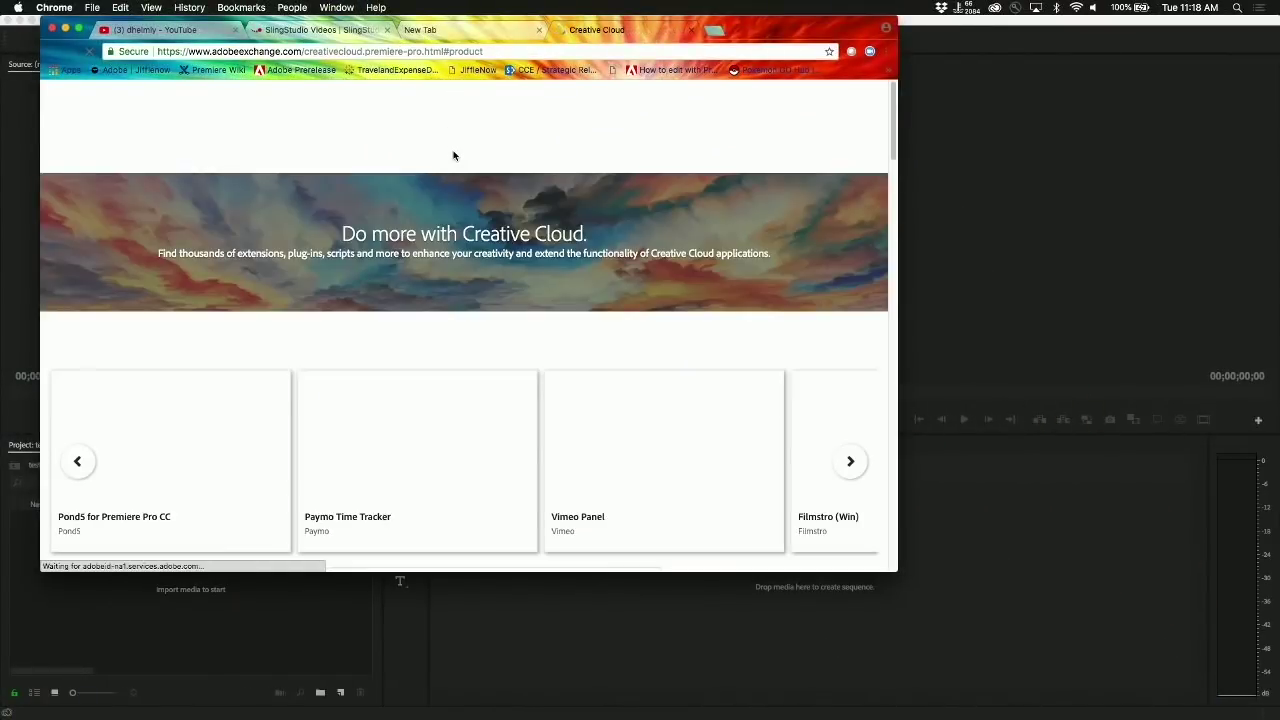
scroll(556, 281, "down", 5)
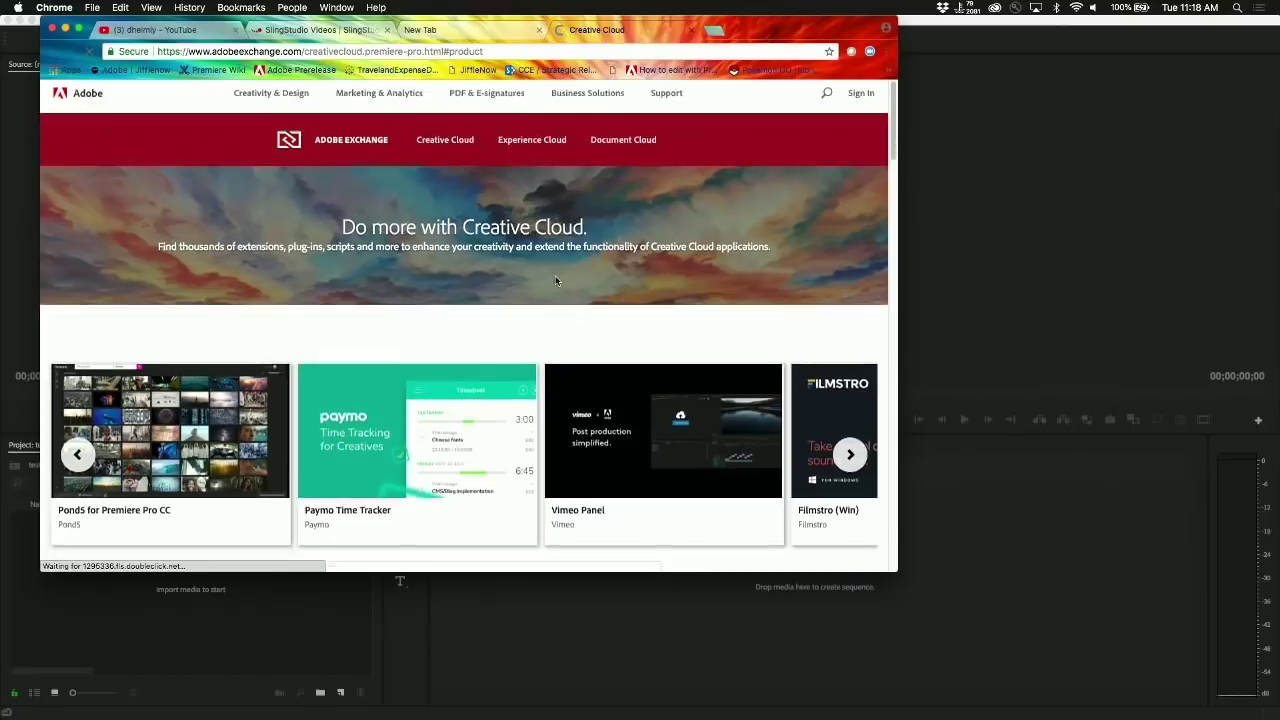
scroll(556, 281, "down", 3)
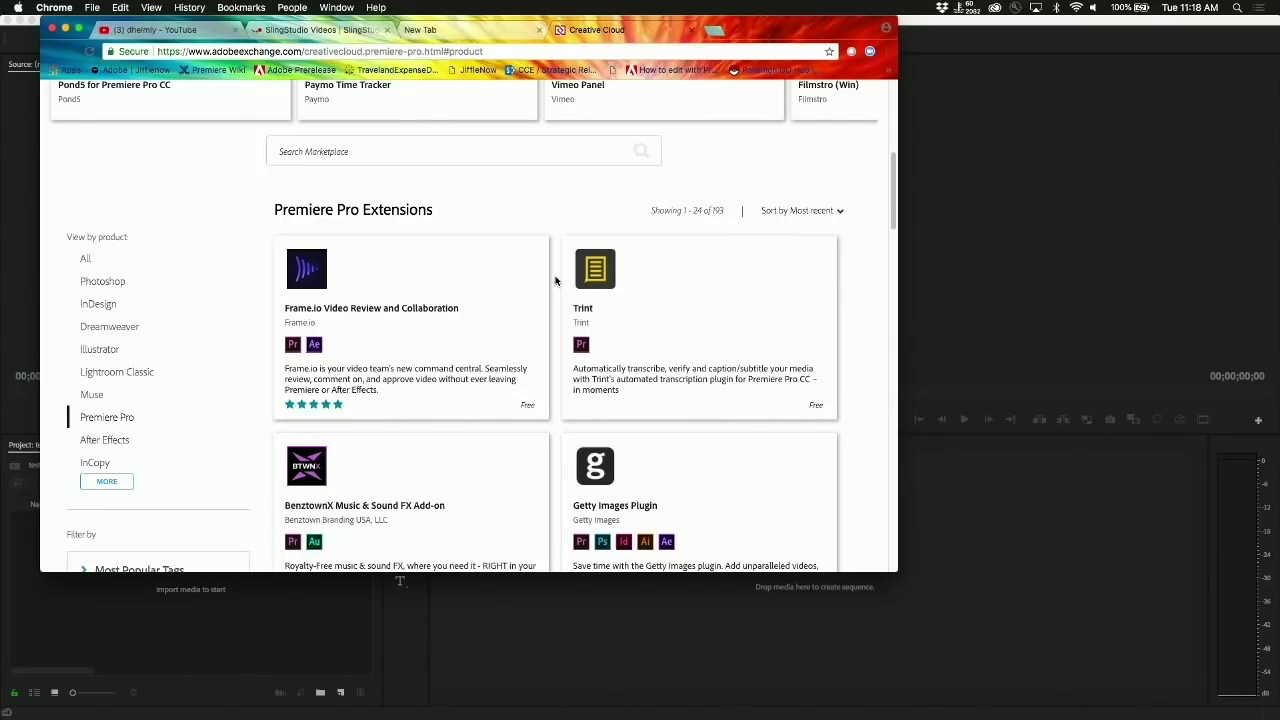
left_click(367, 154)
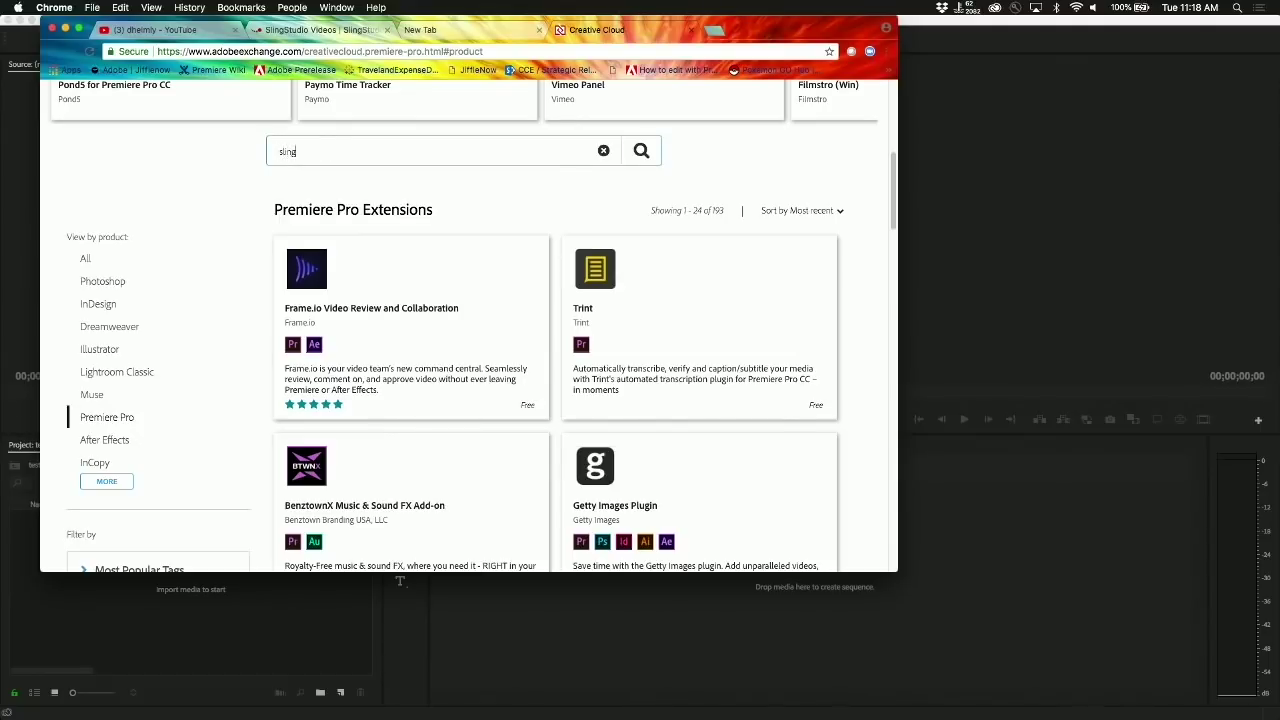
key("Return")
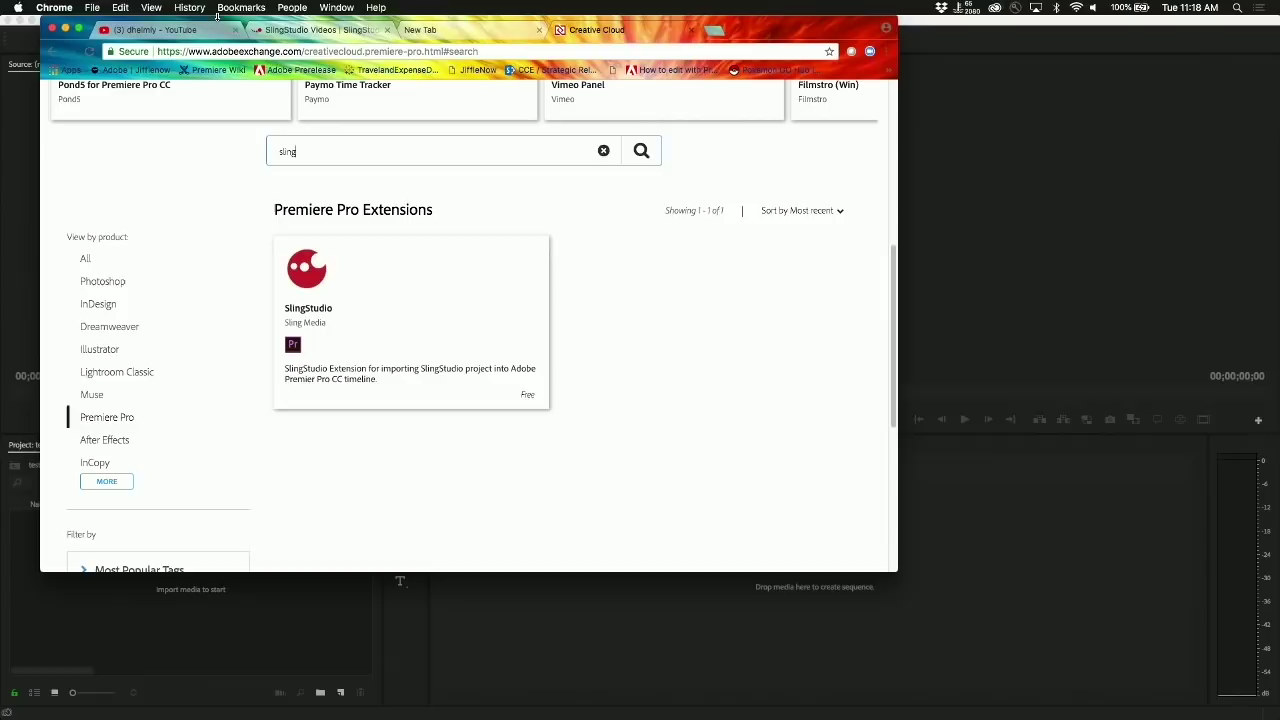
left_click(65, 29)
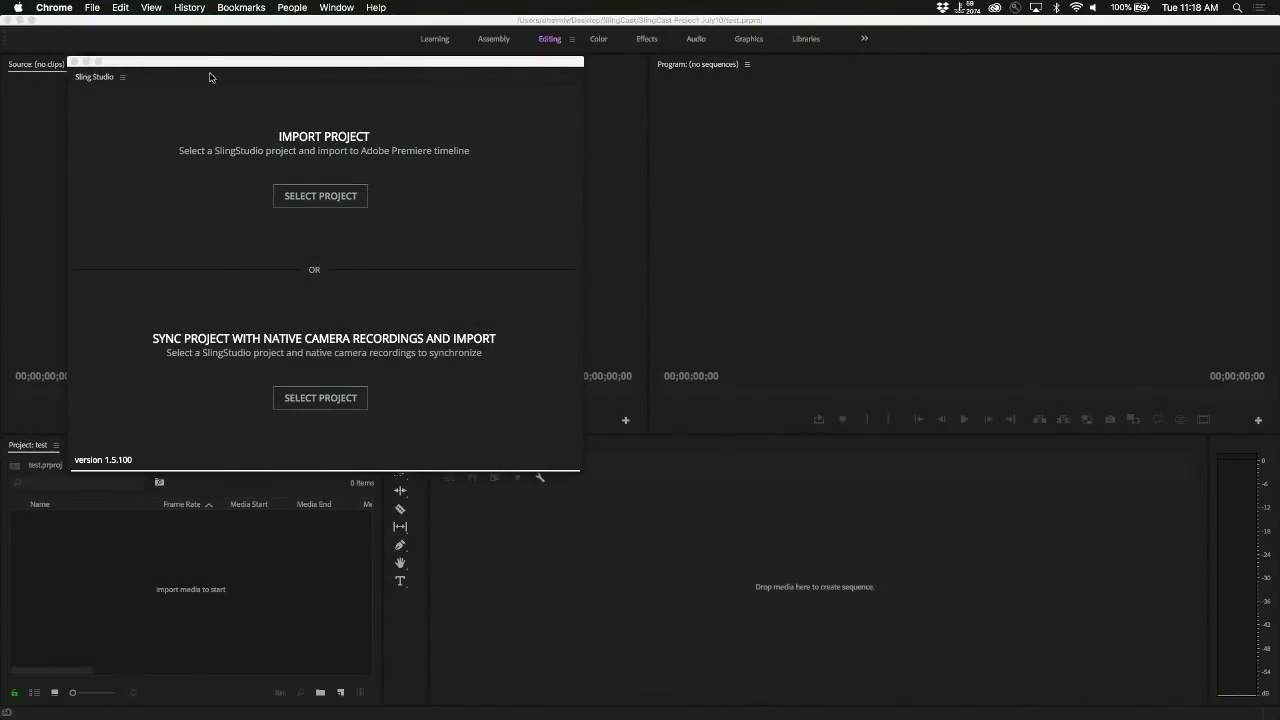
Import the PostProduction Demo project from SlingCast > Post Prodution through the Sling Studio extension, continuing with default fonts for the missing Open Sans.
left_click_drag(209, 64, 312, 75)
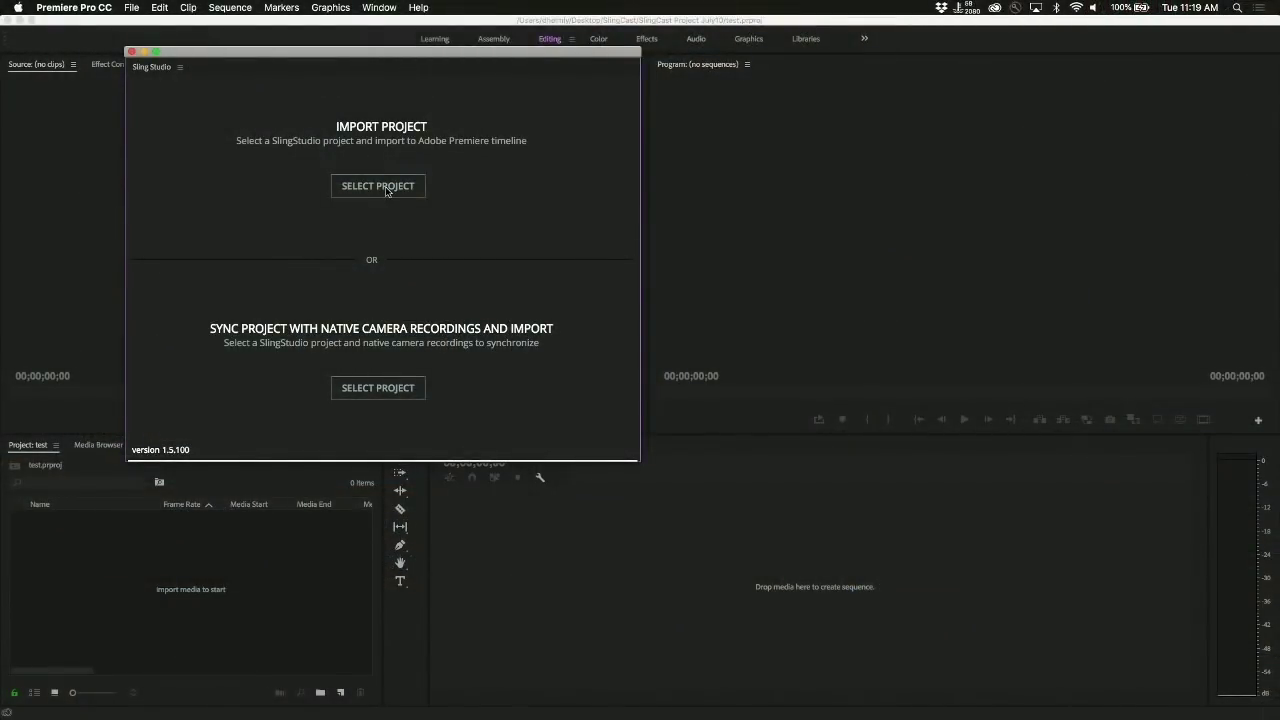
left_click(386, 191)
double_click(567, 166)
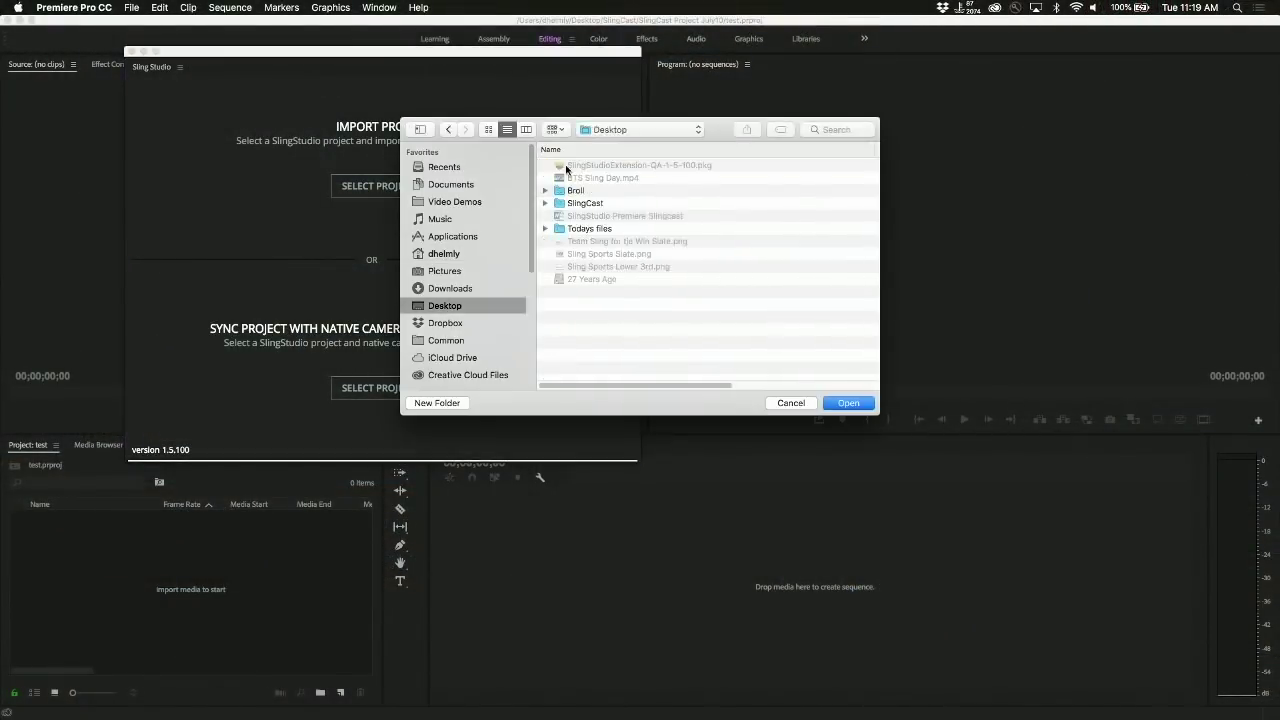
double_click(566, 205)
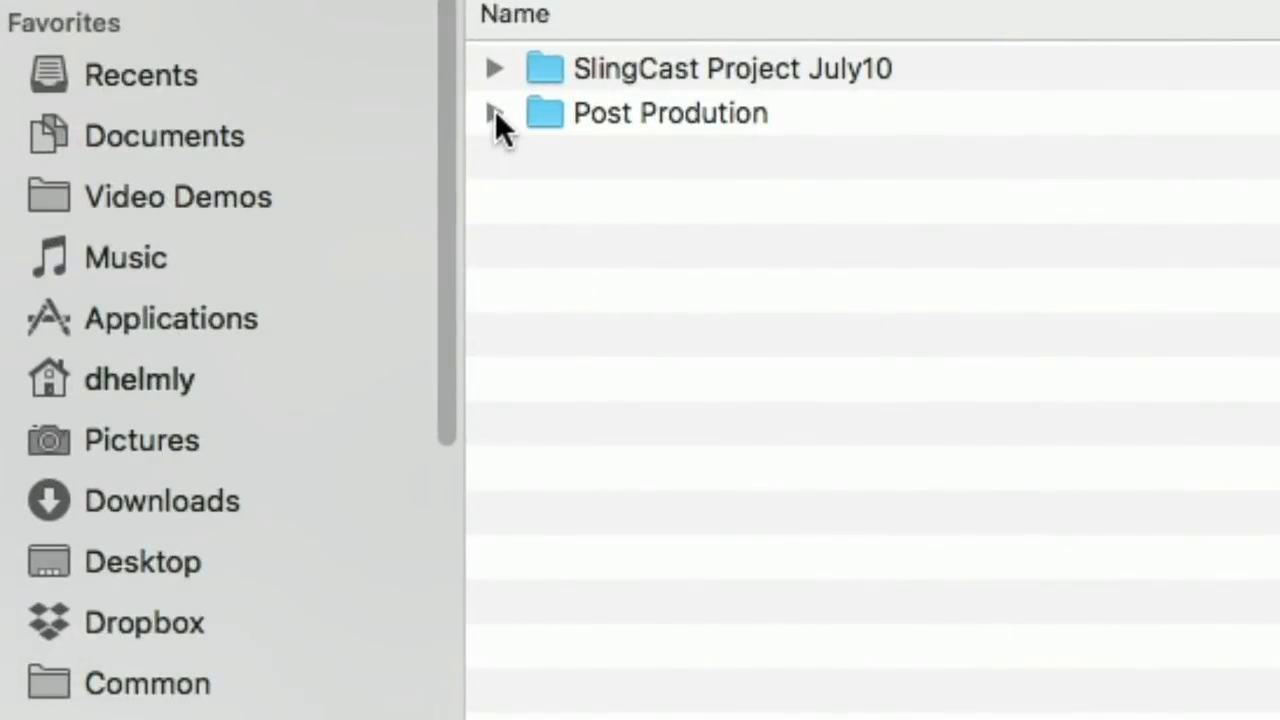
left_click(545, 178)
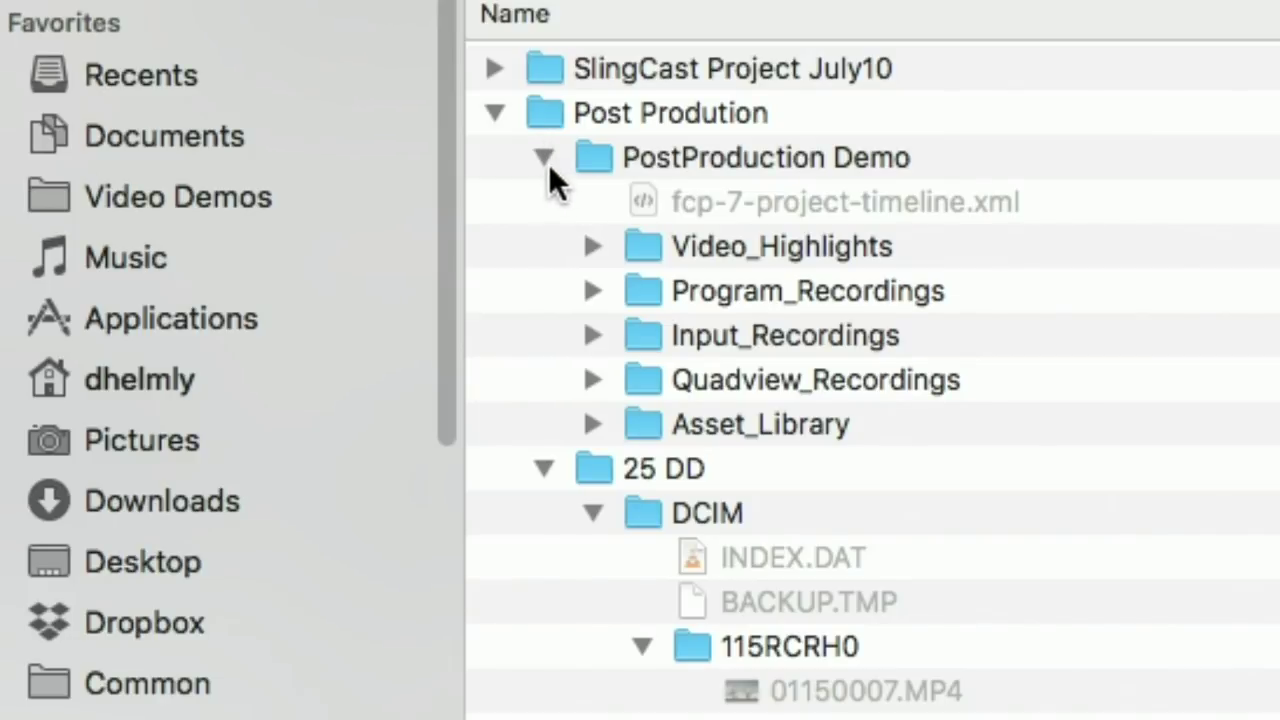
left_click(598, 165)
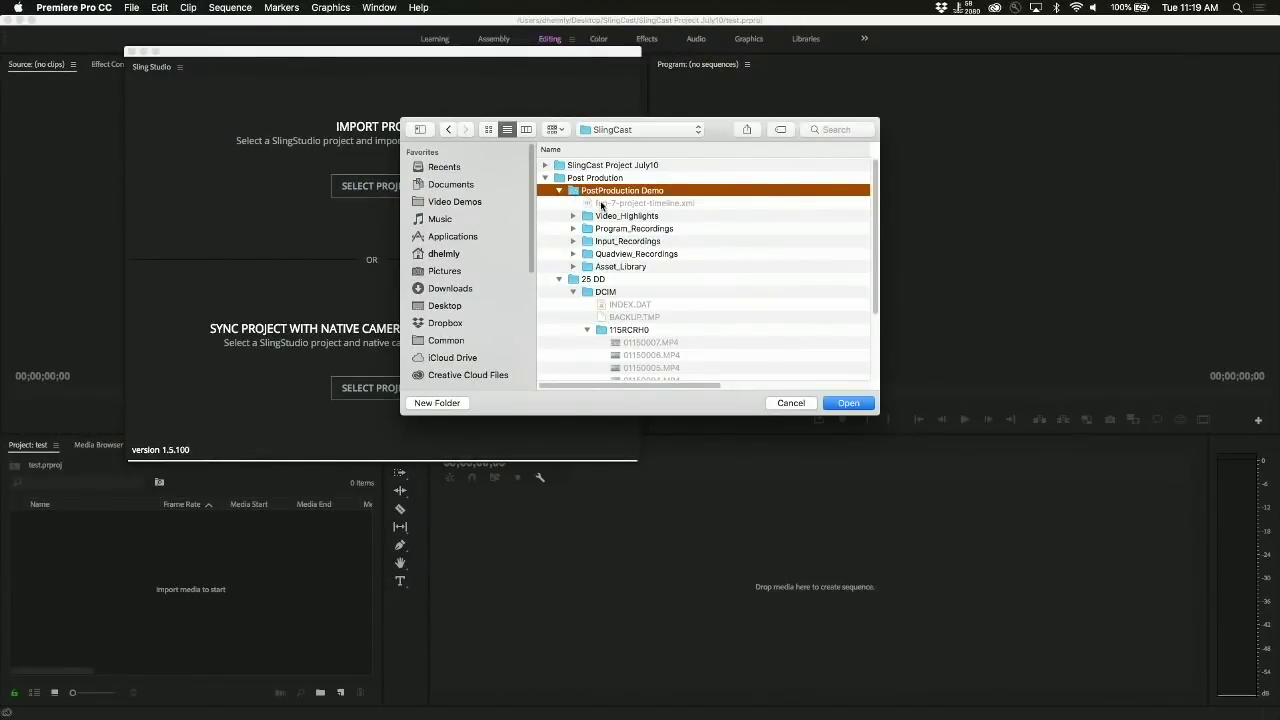
left_click(849, 404)
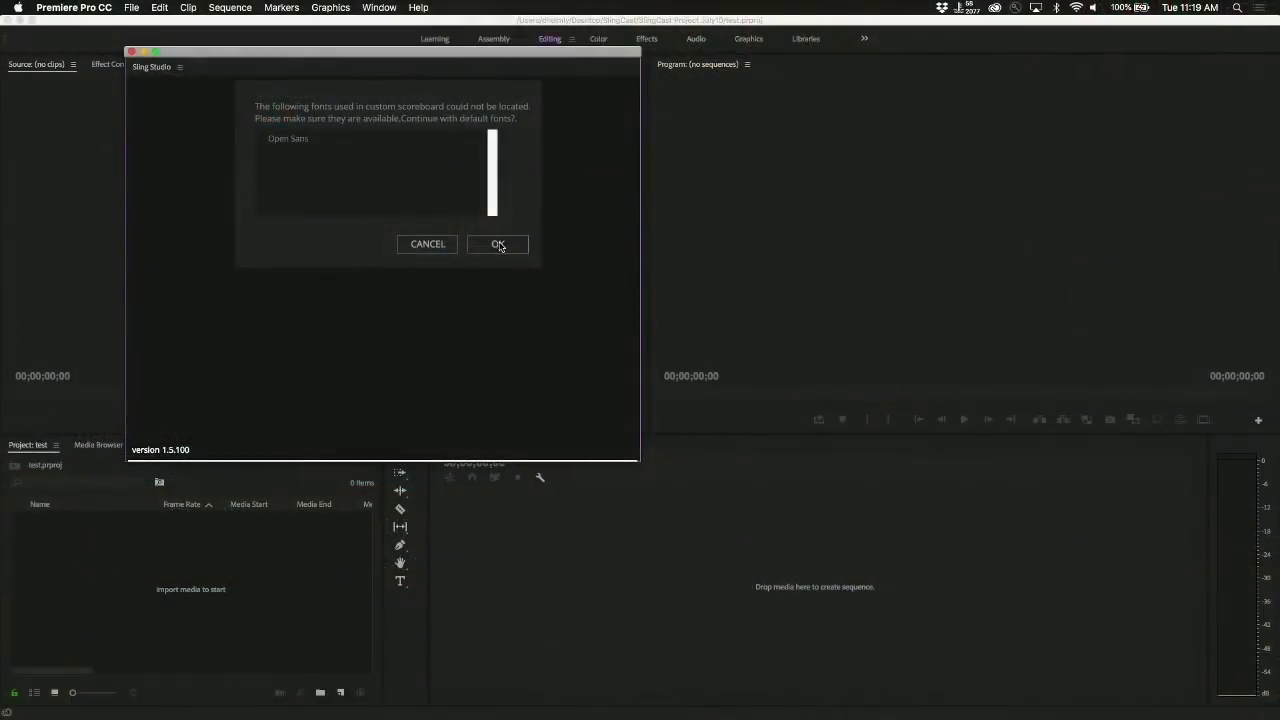
left_click(500, 245)
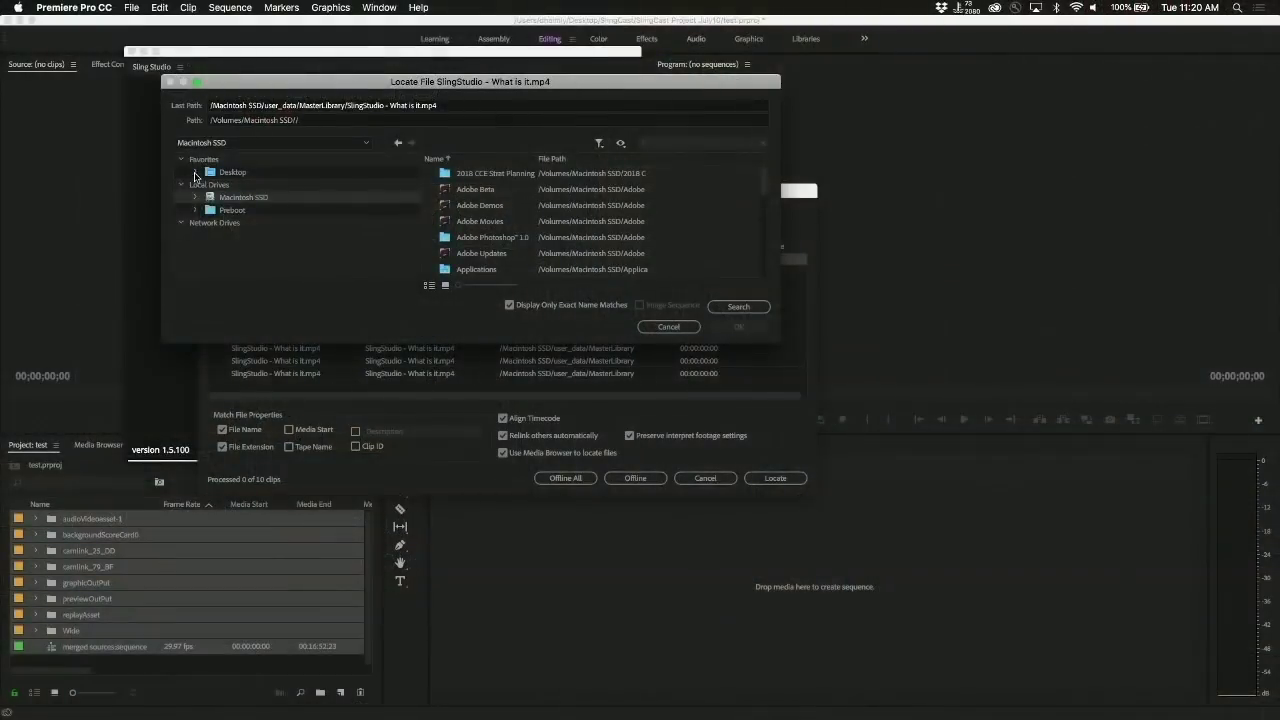
Relink the missing SlingStudio - What is it.mp4 to the file in Desktop > SlingCast > Post Prodution > Assets.
left_click(196, 173)
double_click(233, 198)
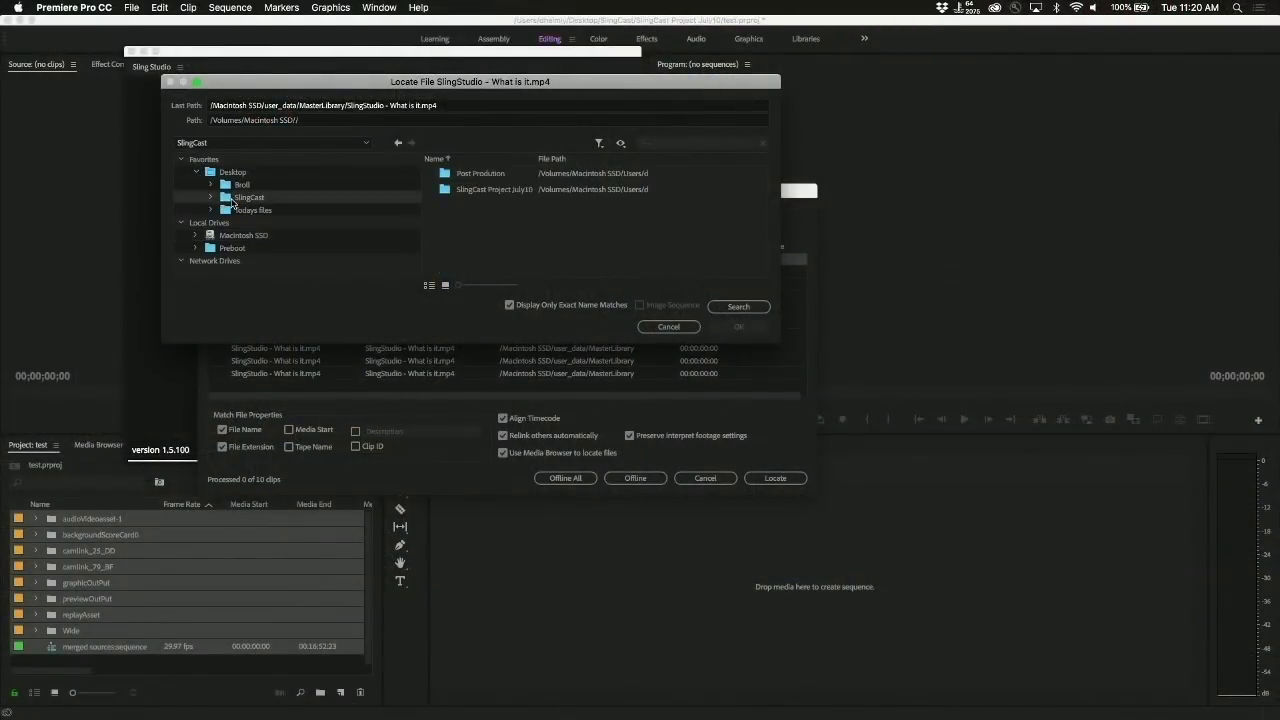
double_click(455, 176)
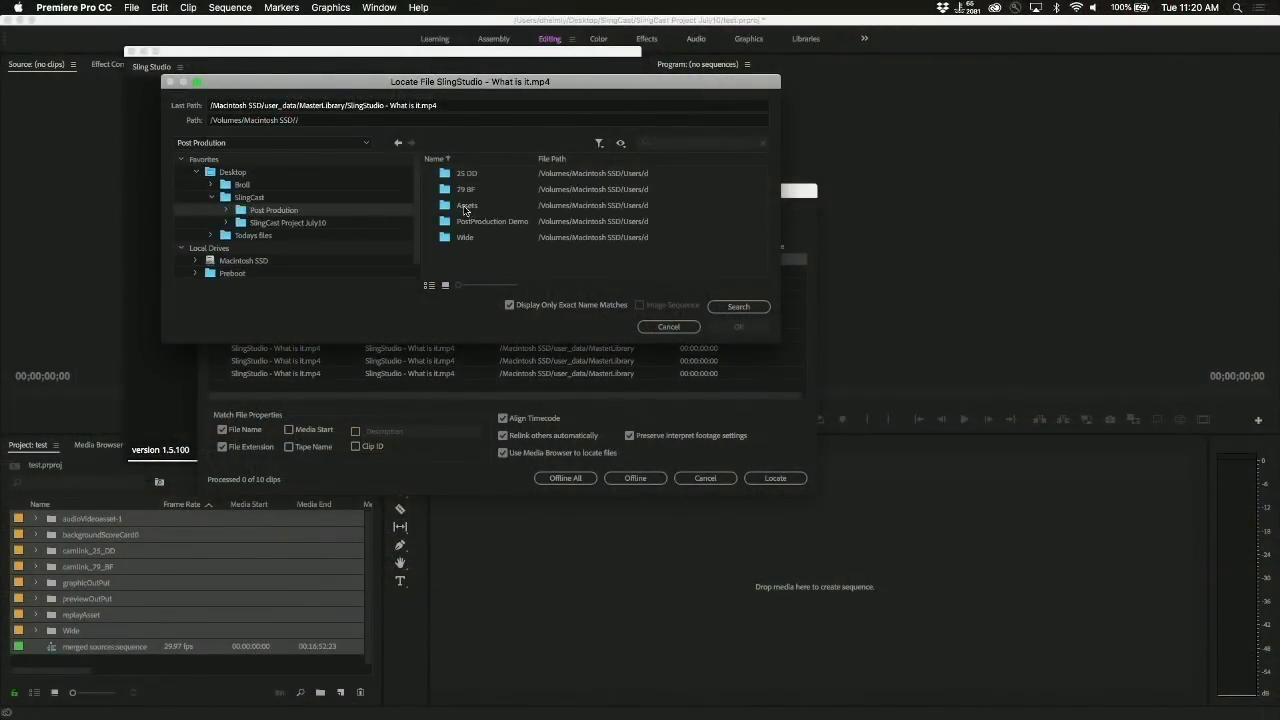
double_click(468, 207)
left_click(465, 178)
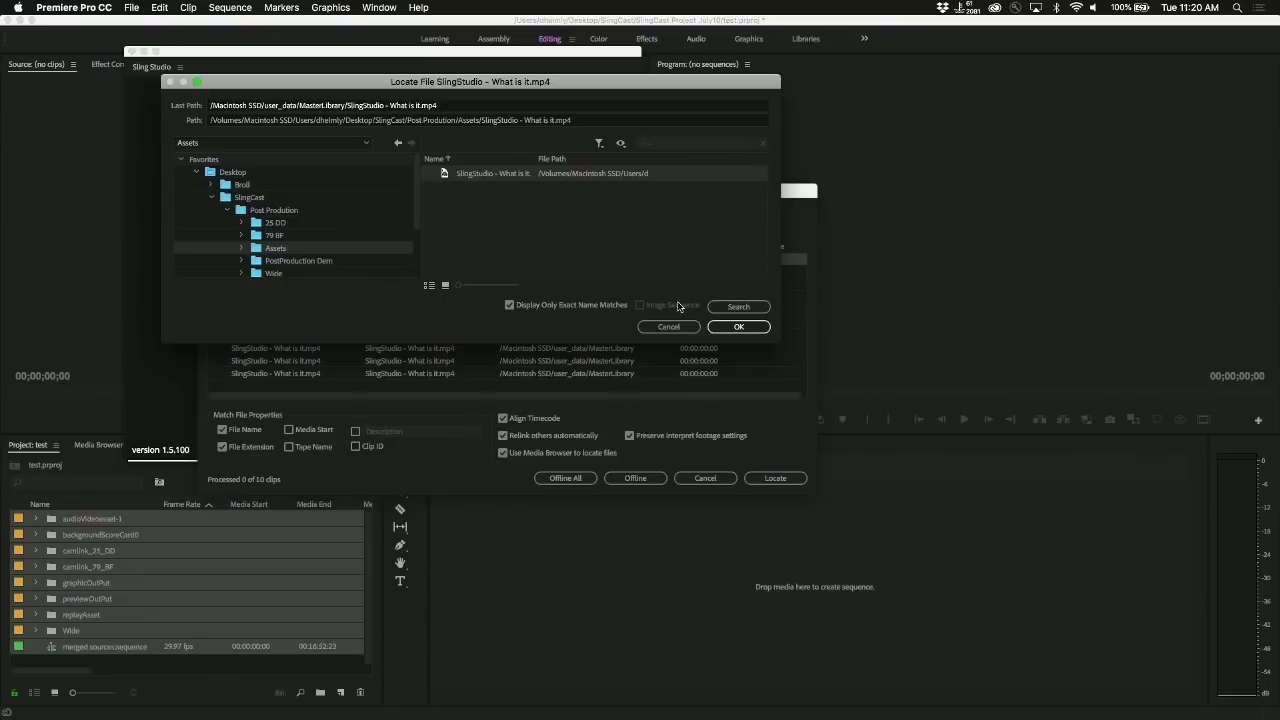
left_click(729, 326)
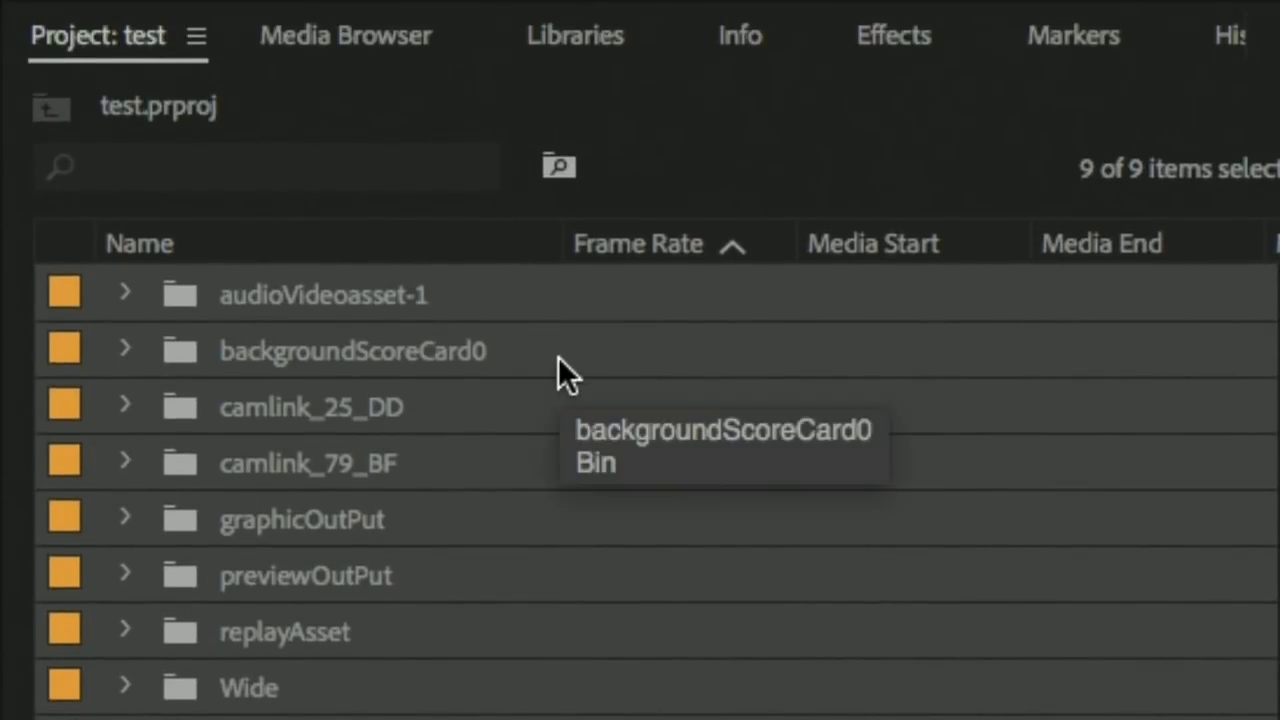
Fit the entire merged sources sequence into the timeline and maximize the timeline panel.
scroll(700, 376, "right", 1)
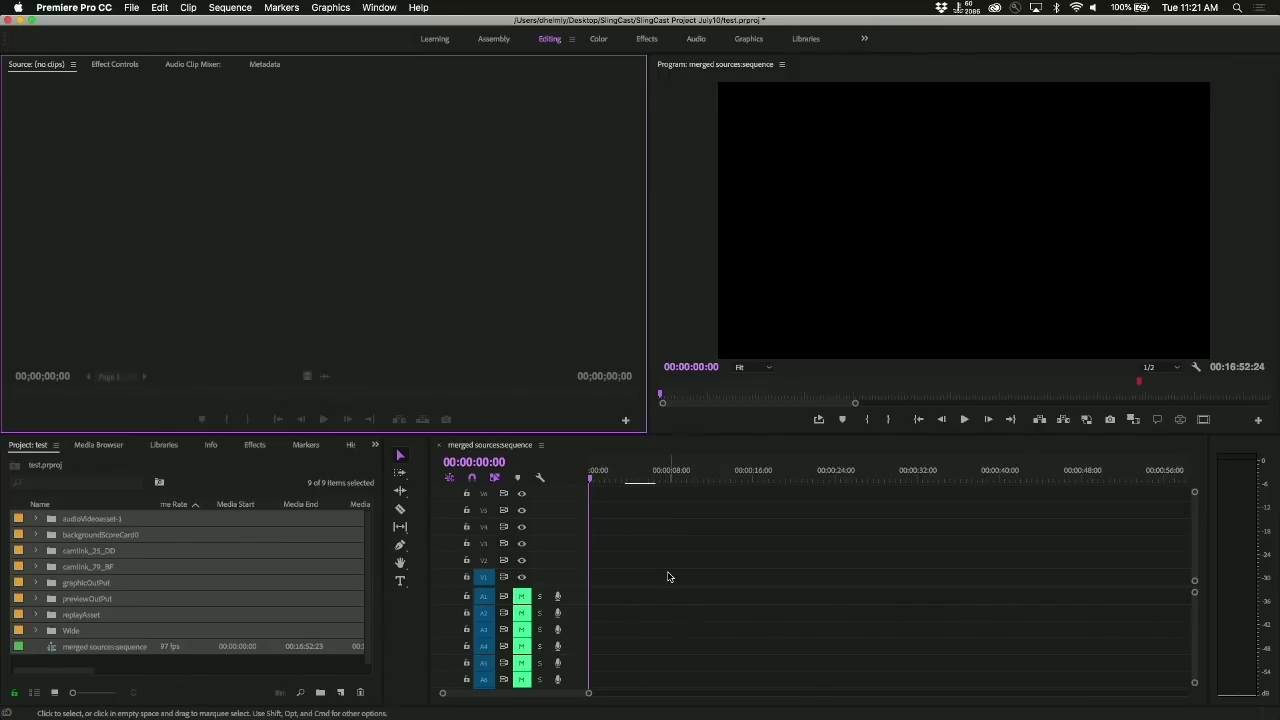
key("backslash")
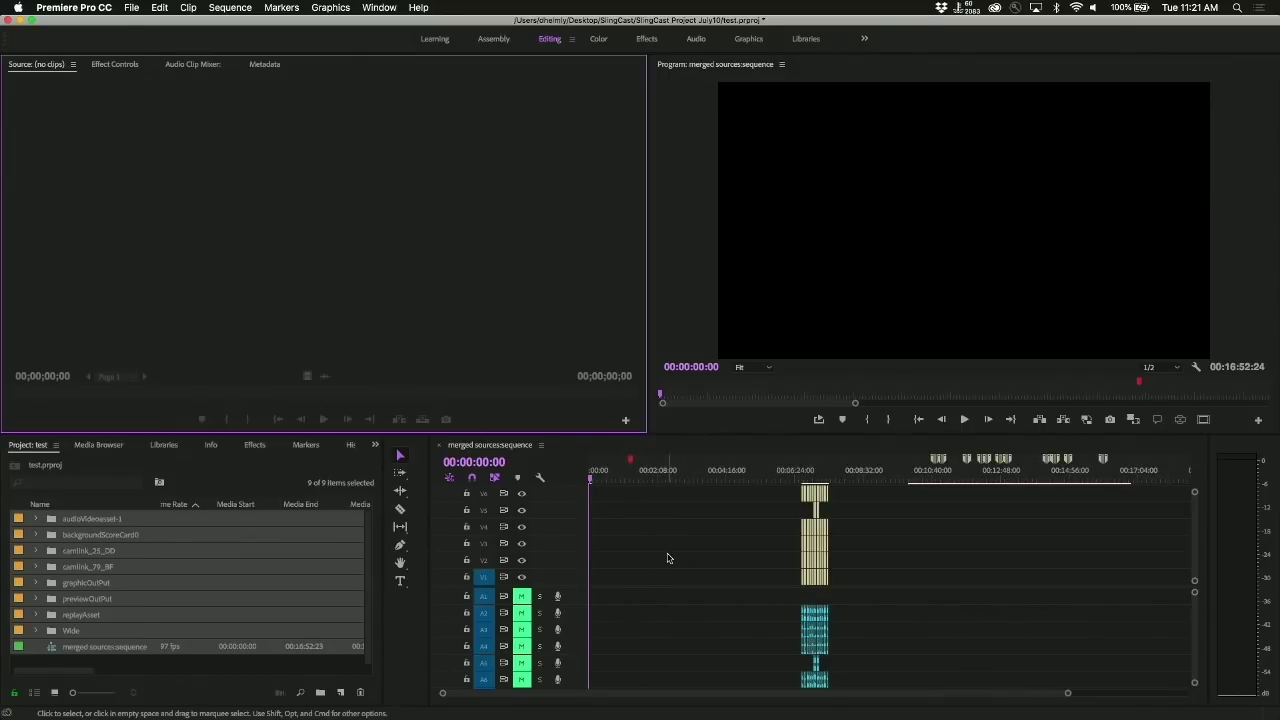
key("grave")
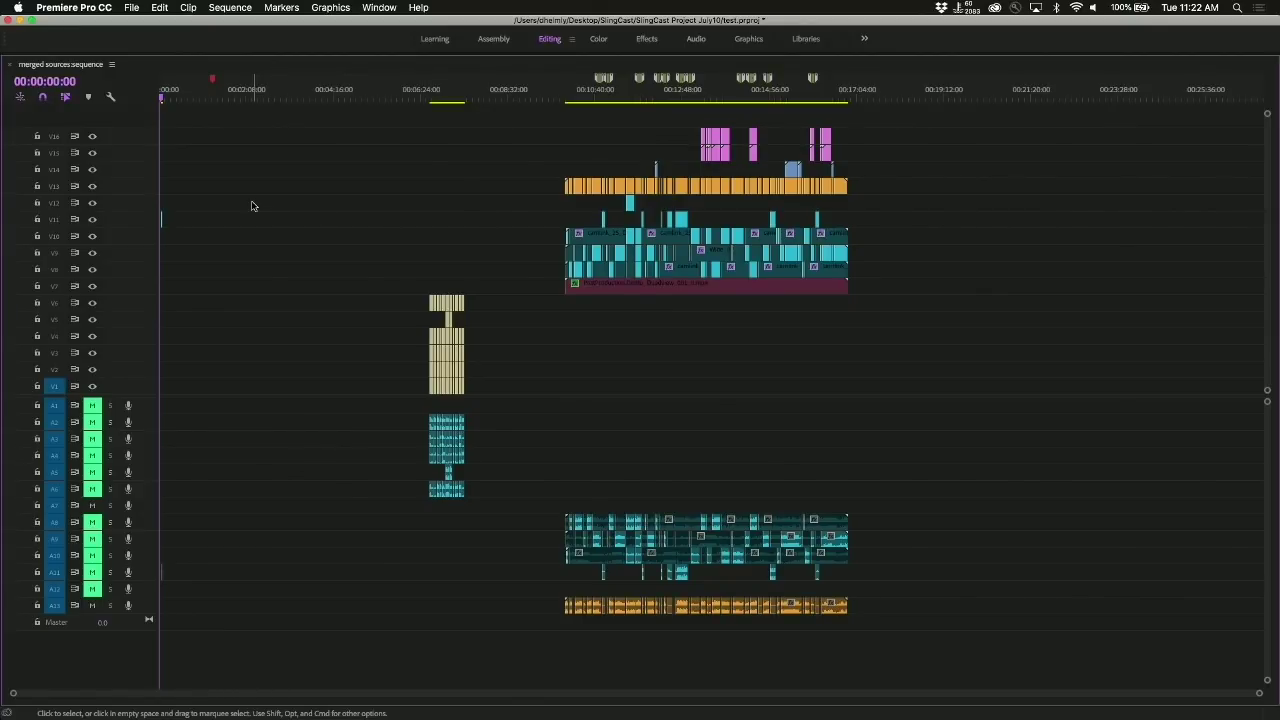
Place the playhead at 00:11:01:22 and examine the start of the camera and program clips in close-up.
left_click(609, 94)
scroll(610, 94, "up", 5)
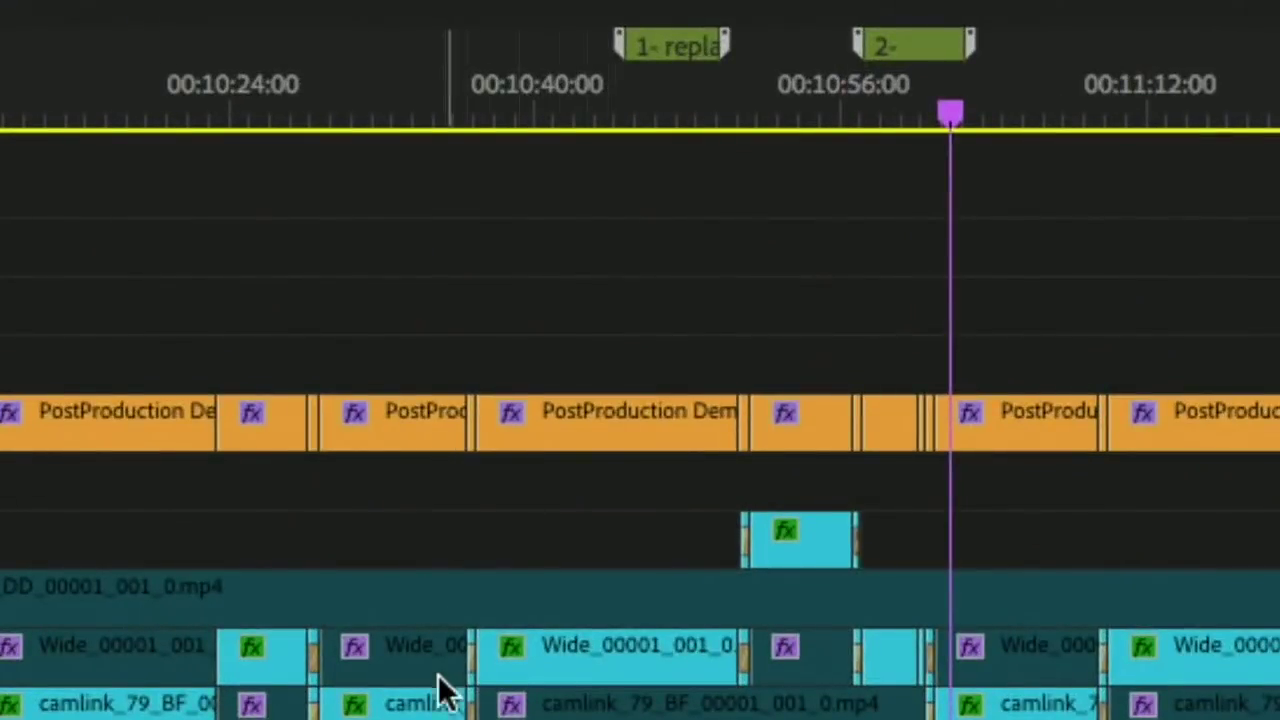
scroll(3, 600, "left", 5)
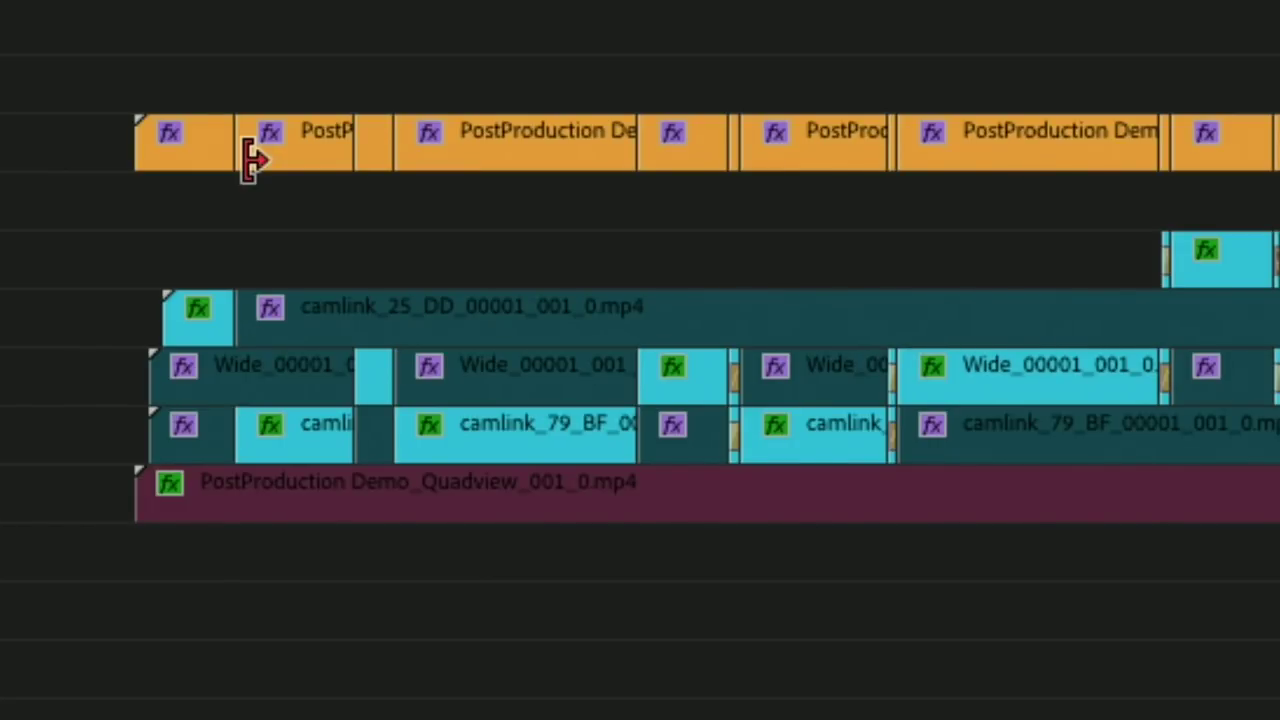
Inspect the camera cuts beneath the program recording and select the disabled camlink_25_DD_00001_001_0.mp4 clip on track V10.
left_click(187, 79)
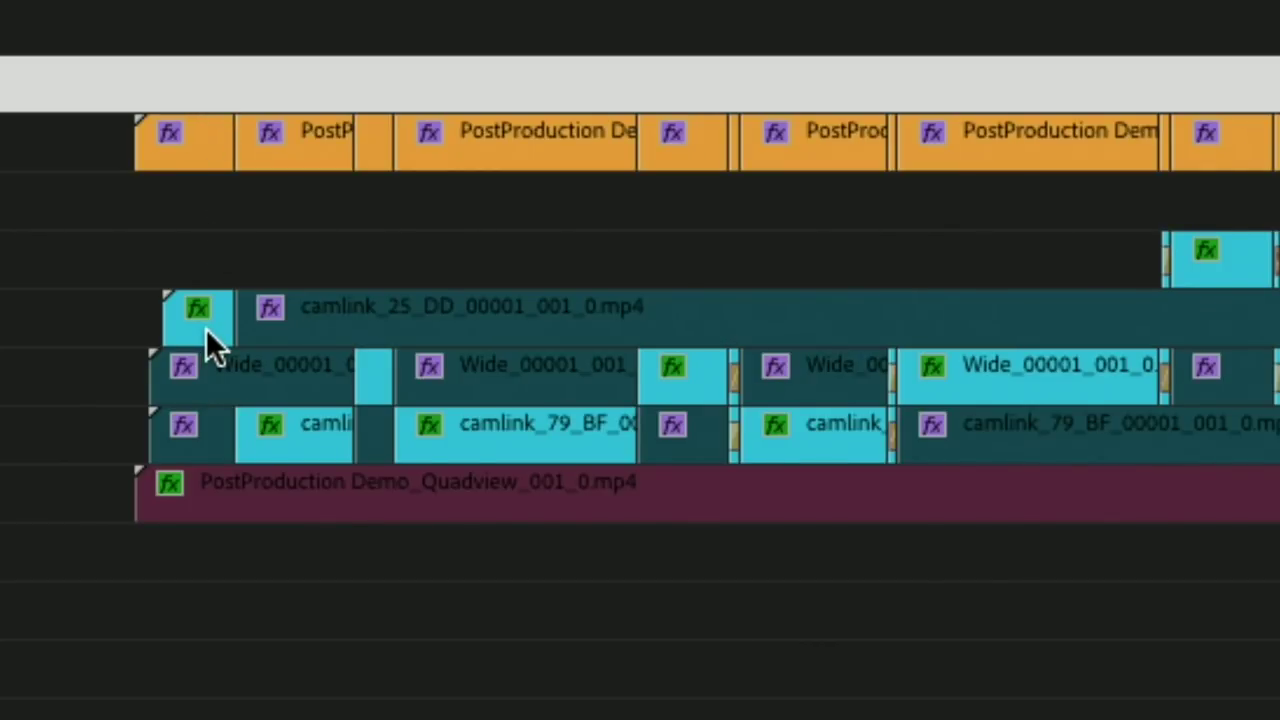
mouse_move(206, 328)
mouse_move(368, 322)
key("=")
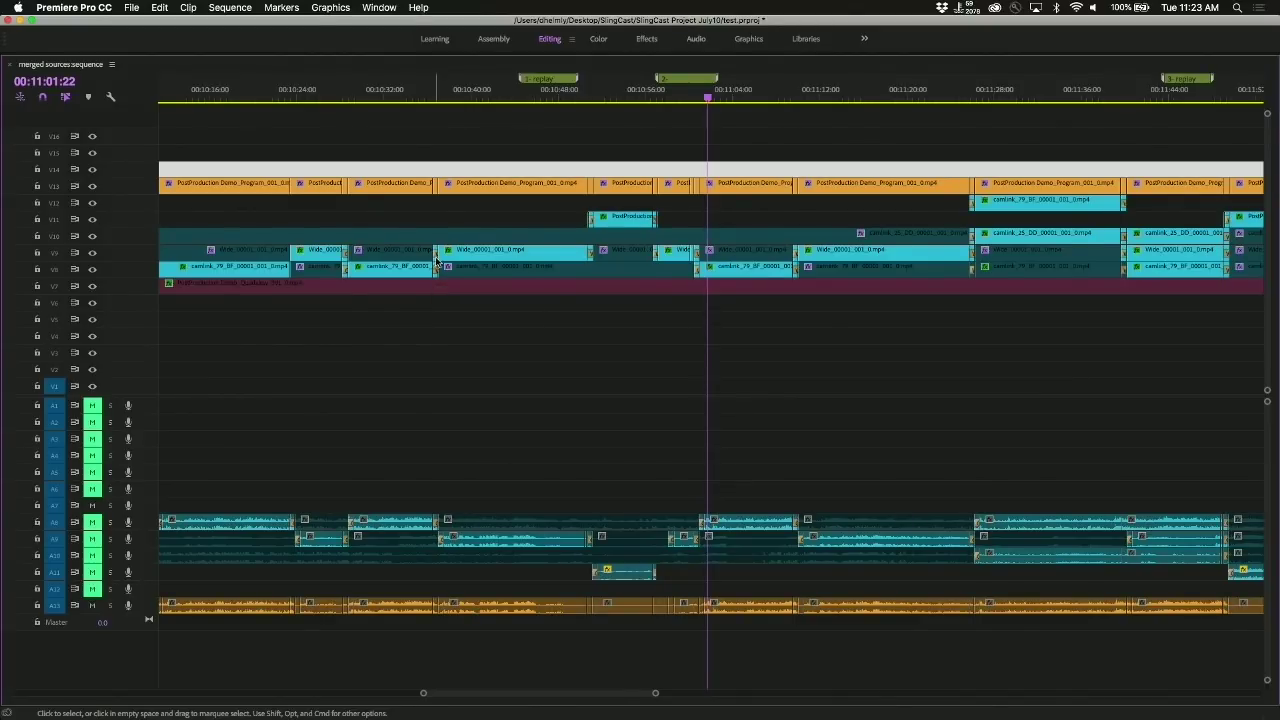
left_click(508, 244)
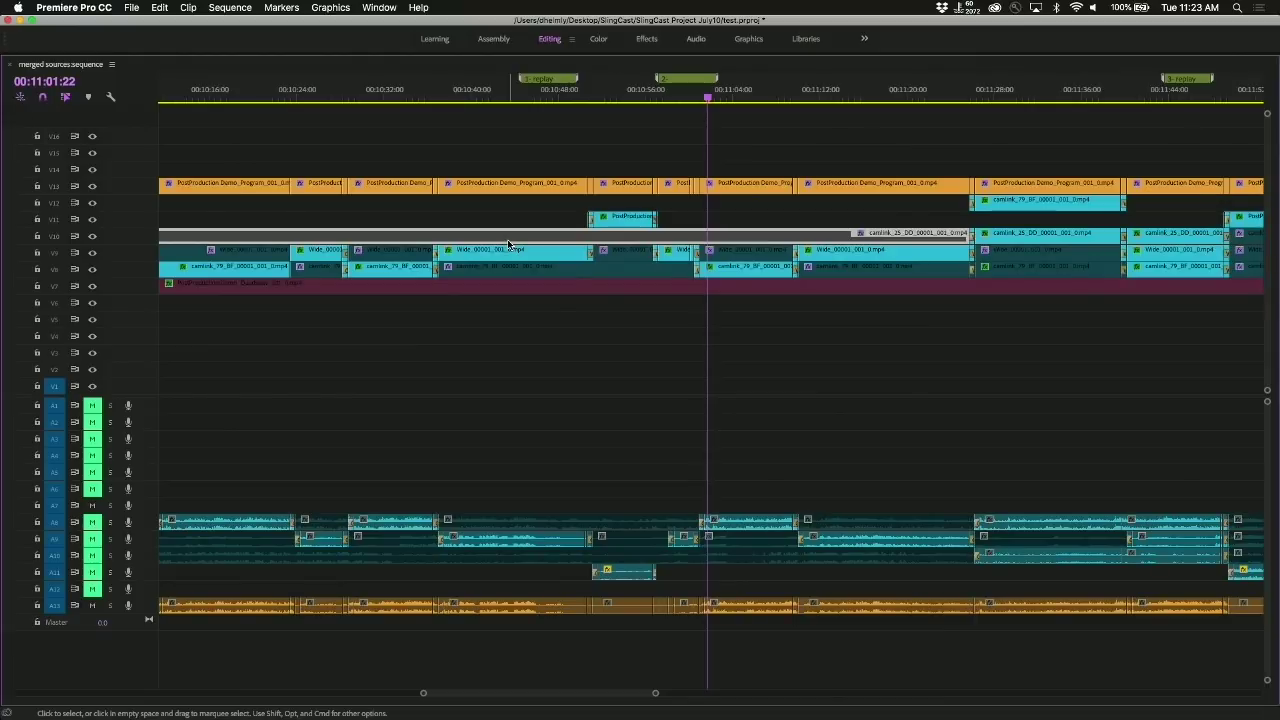
Check the Enable option of the selected camlink_25_DD clip on V10, and fit the entire sequence into the timeline.
right_click(508, 244)
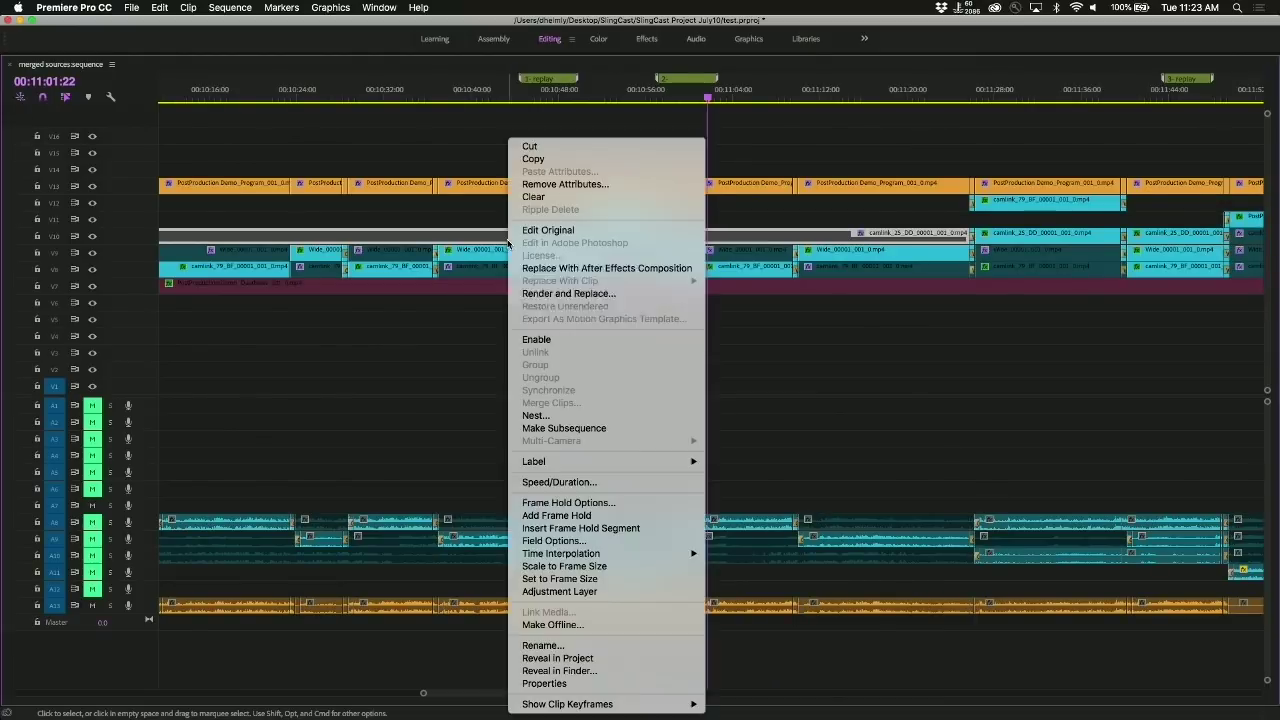
left_click(594, 341)
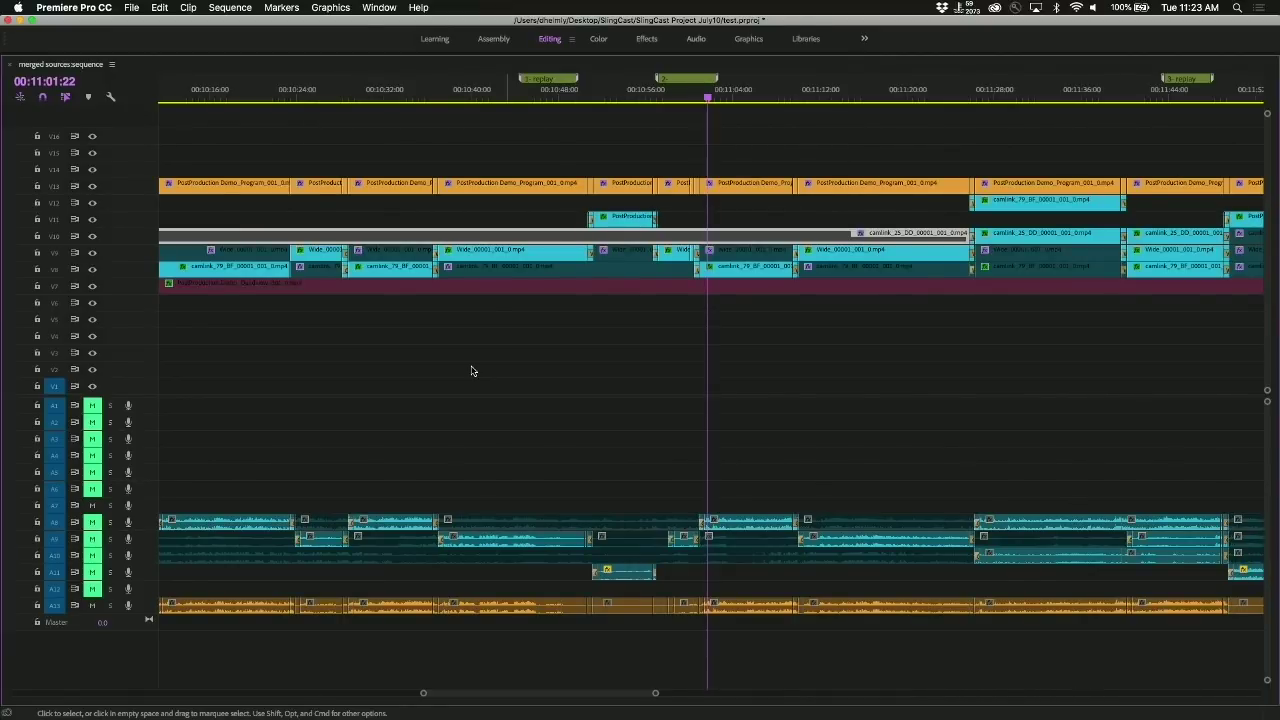
key("backslash")
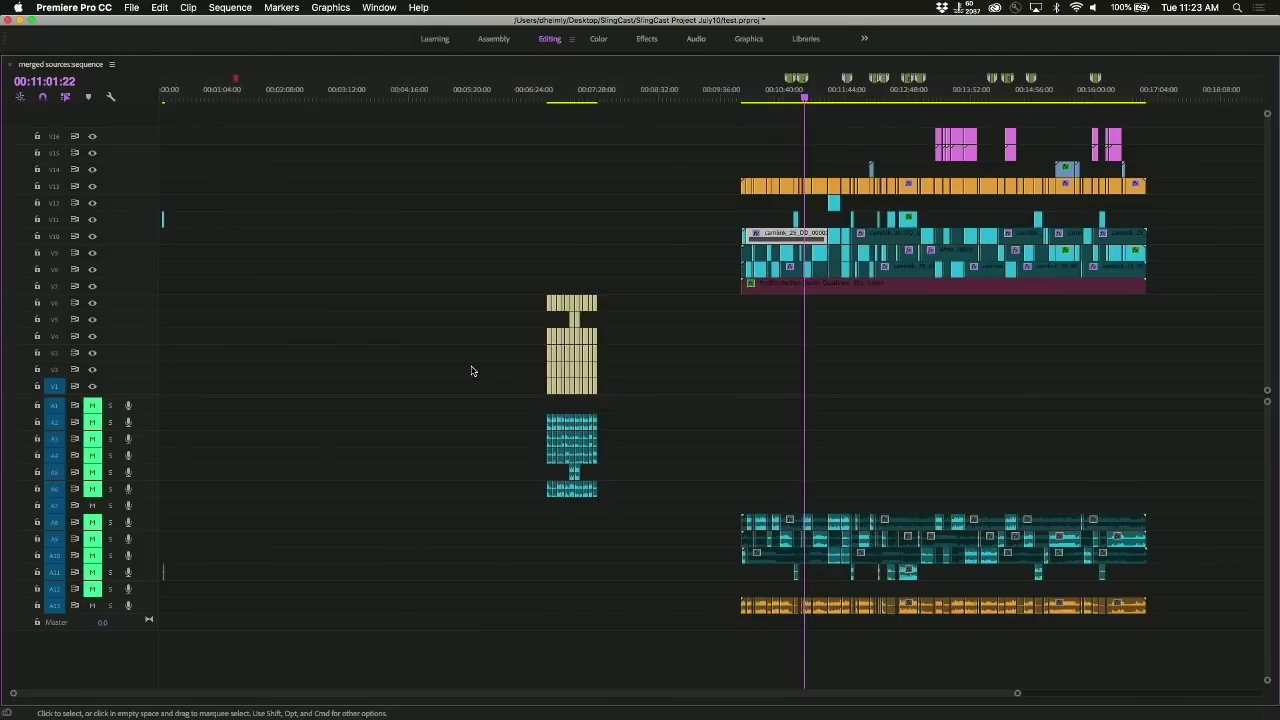
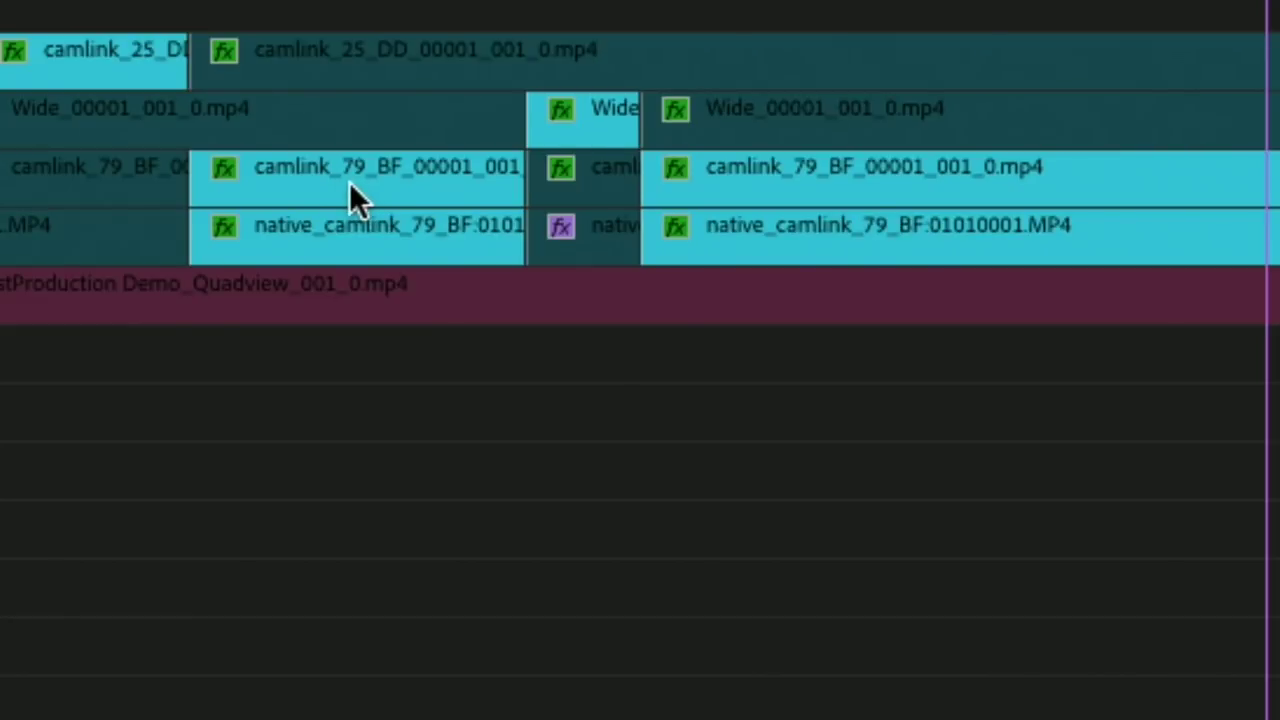
Compare the paired camlink_79_BF and native_camlink_79_BF clips and place the playhead at 00:10:06:01.
mouse_move(368, 182)
mouse_move(312, 180)
mouse_move(342, 238)
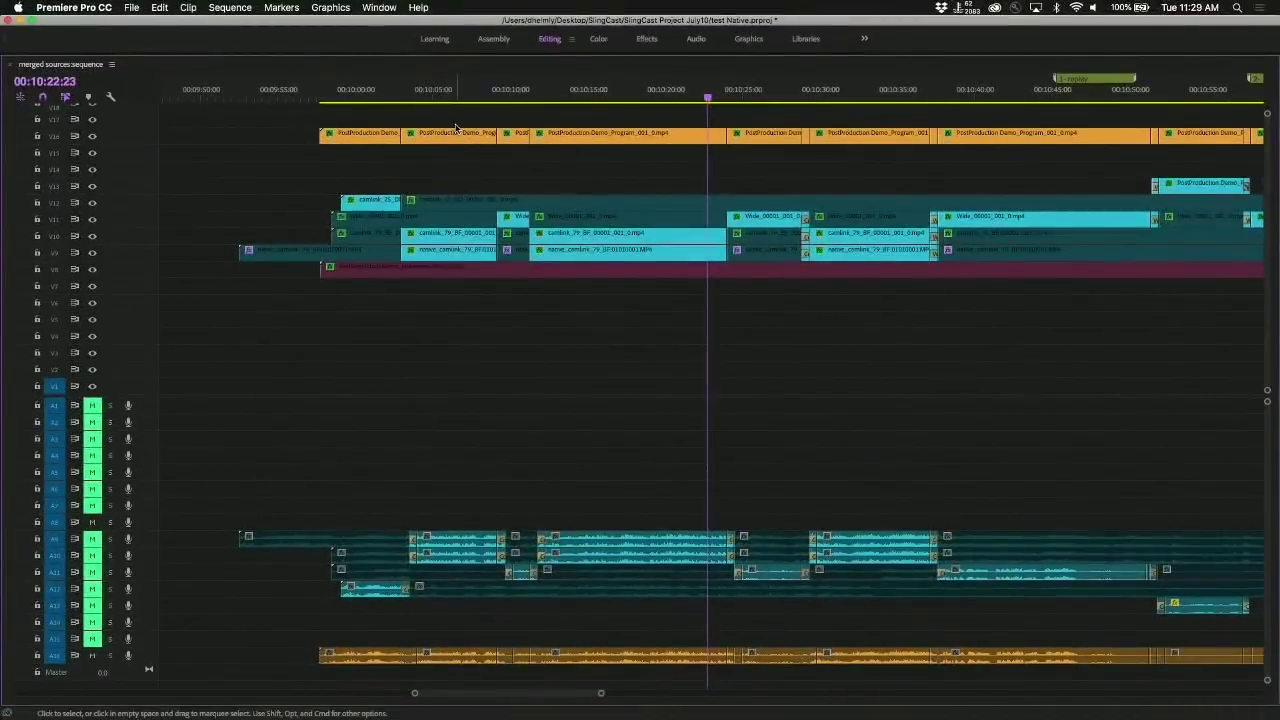
left_click(450, 93)
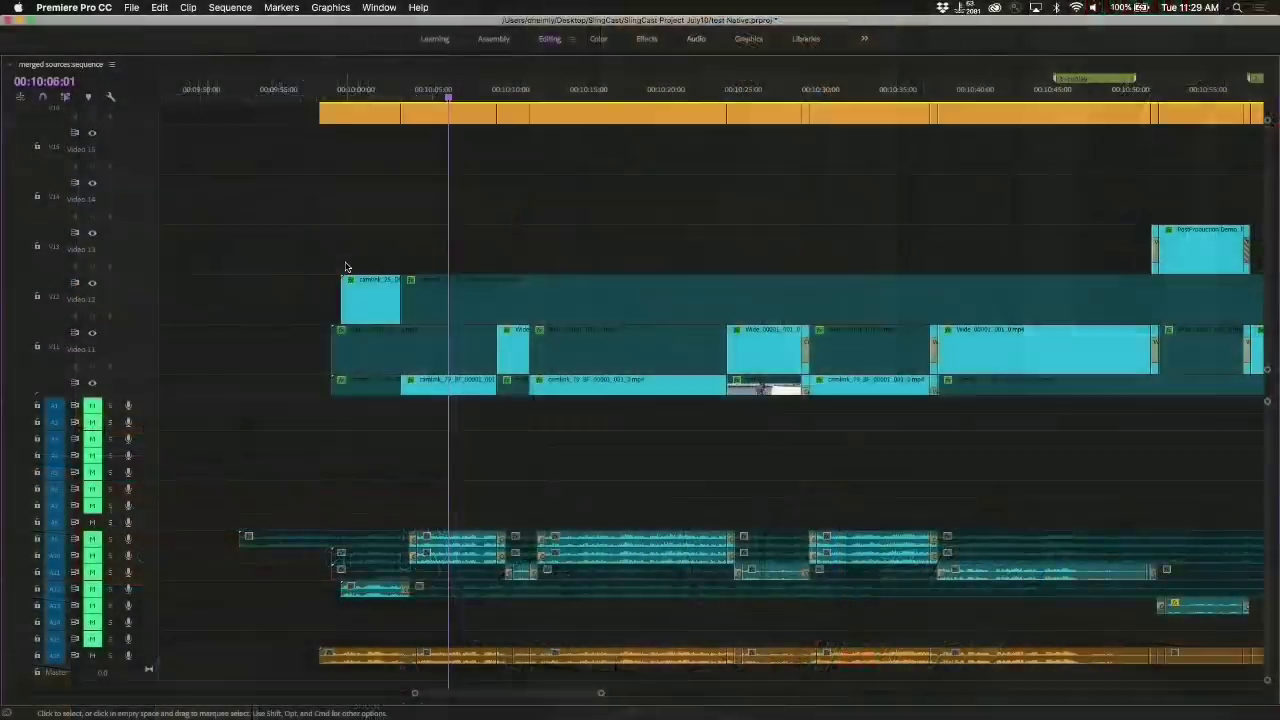
Expand the video tracks to show clip thumbnails and check the options for renaming the Video 10 track.
scroll(345, 267, "down", 2)
scroll(345, 267, "down", 2)
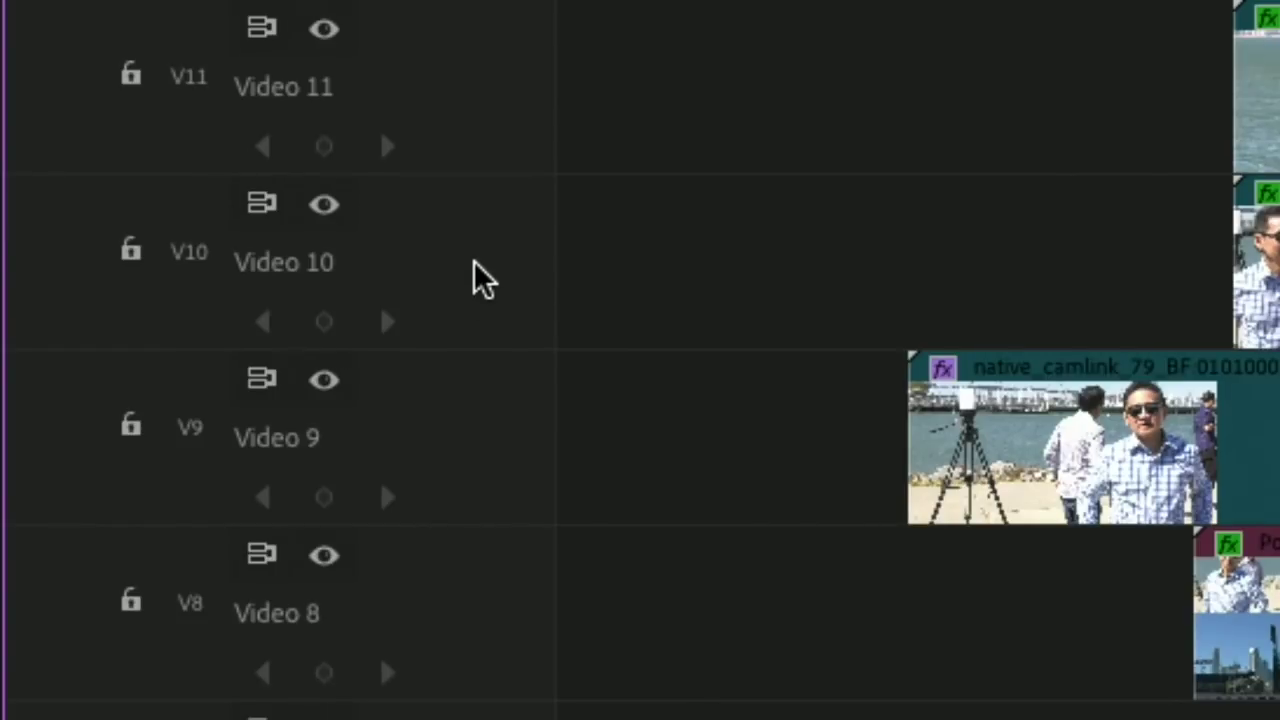
right_click(476, 278)
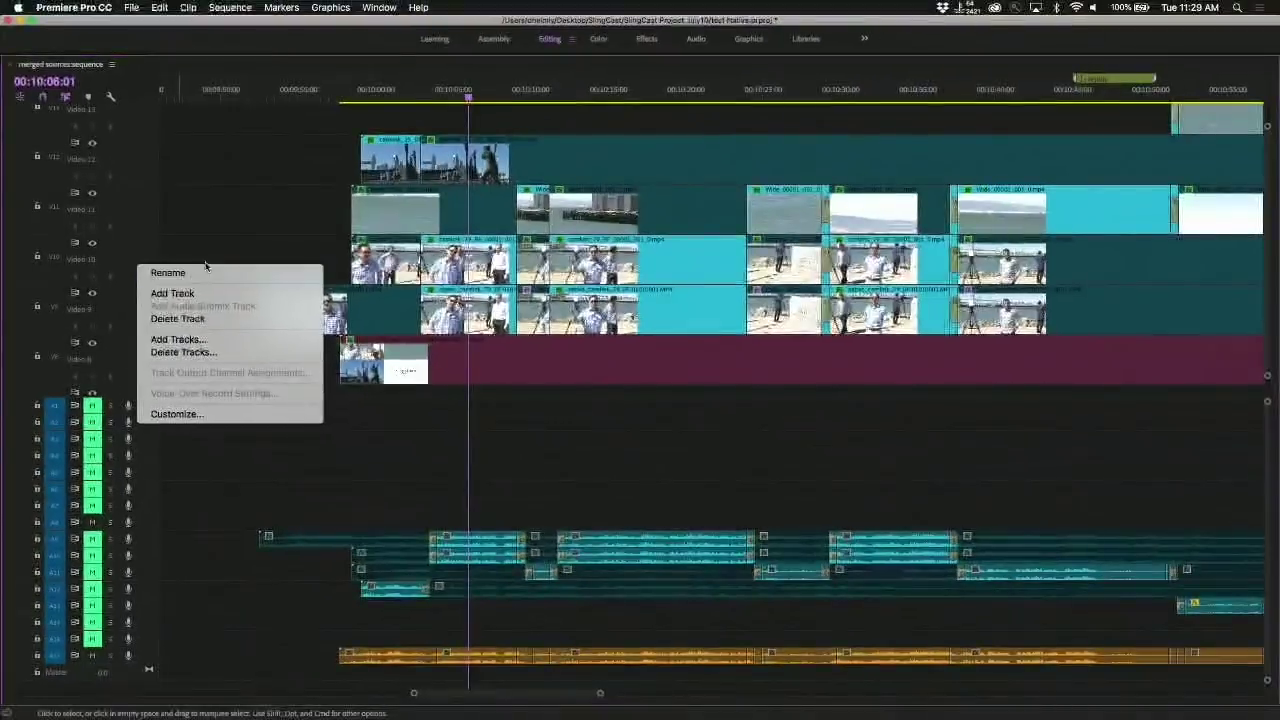
left_click(874, 189)
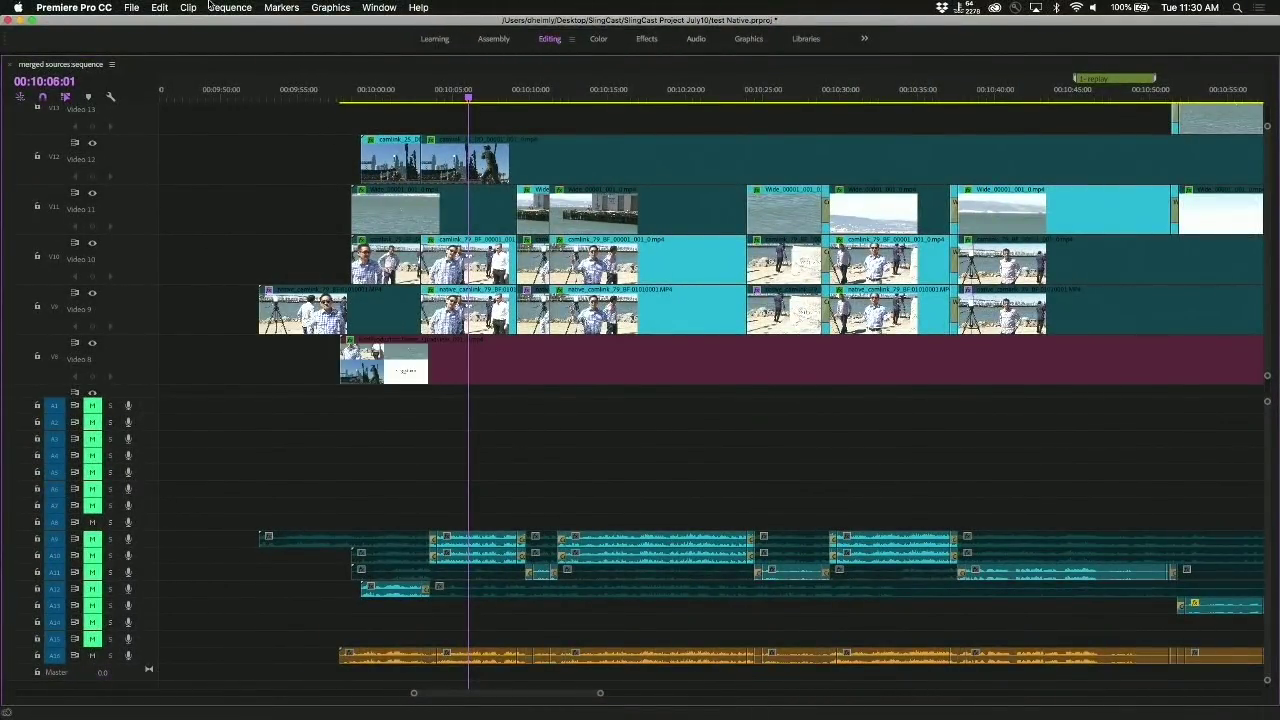
Close the test Native project without saving and open the recent project Sling Cast July 10th.
left_click(131, 6)
left_click(171, 106)
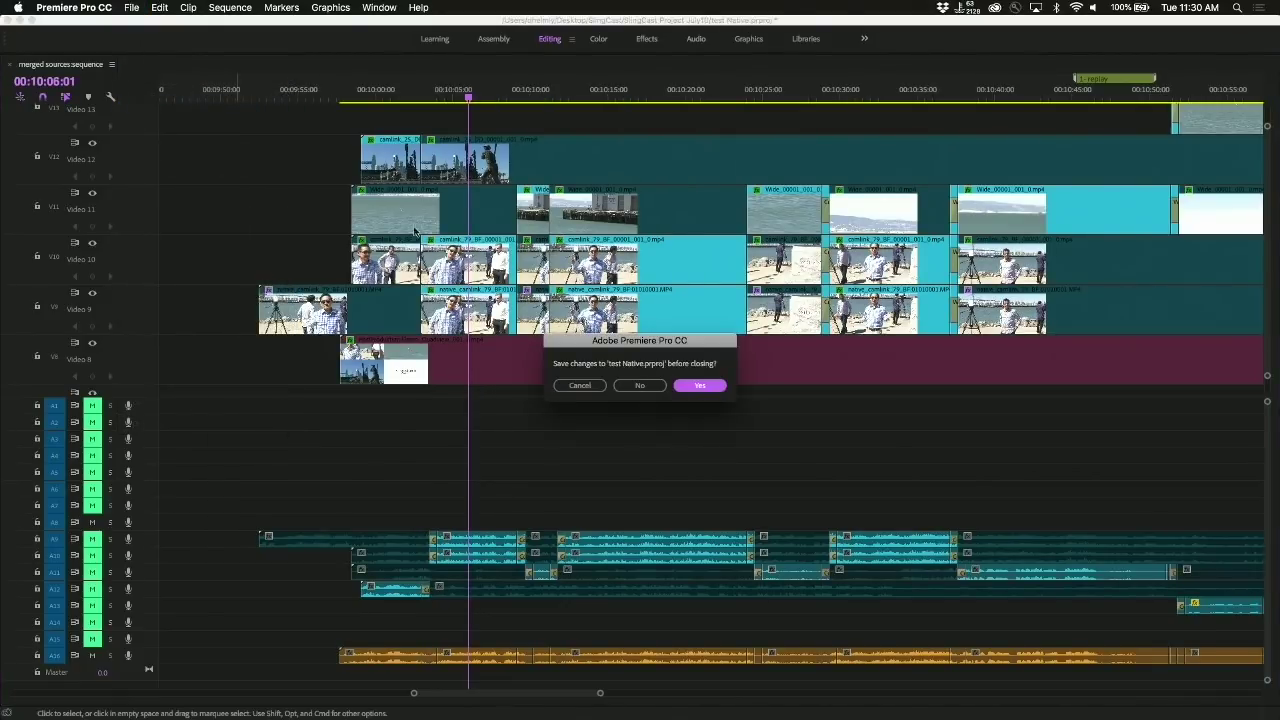
left_click(633, 386)
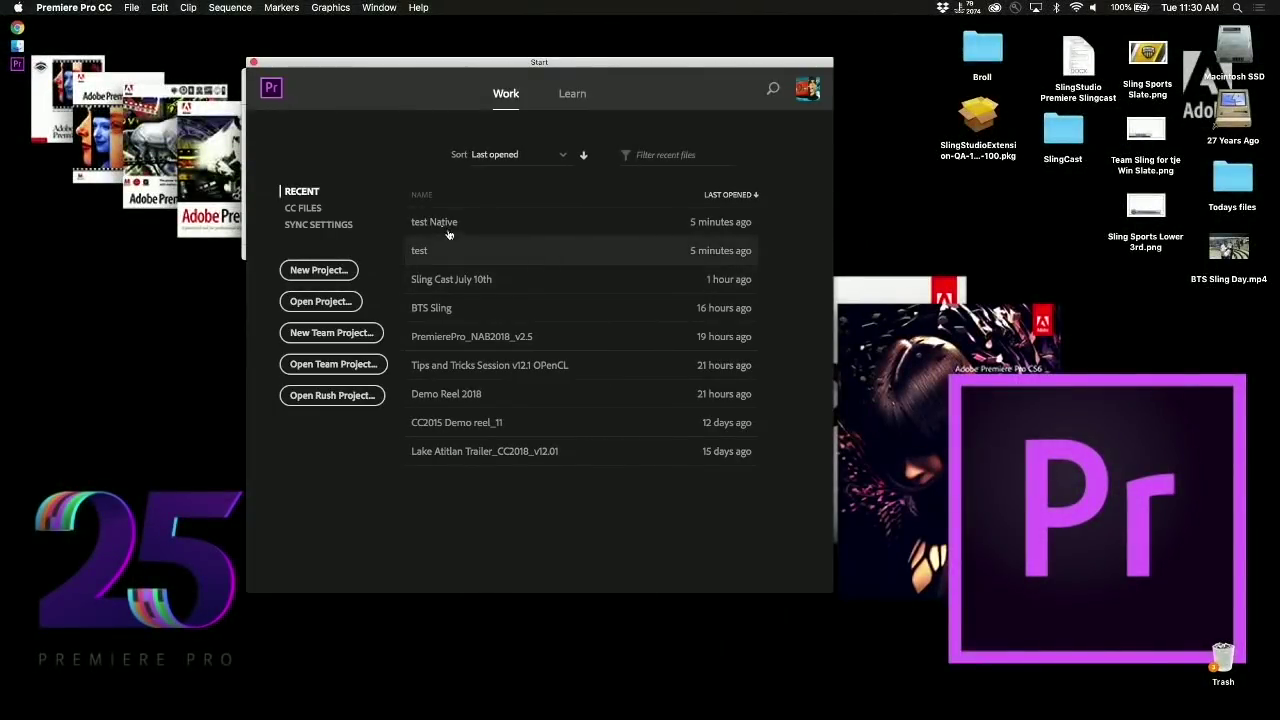
left_click(440, 280)
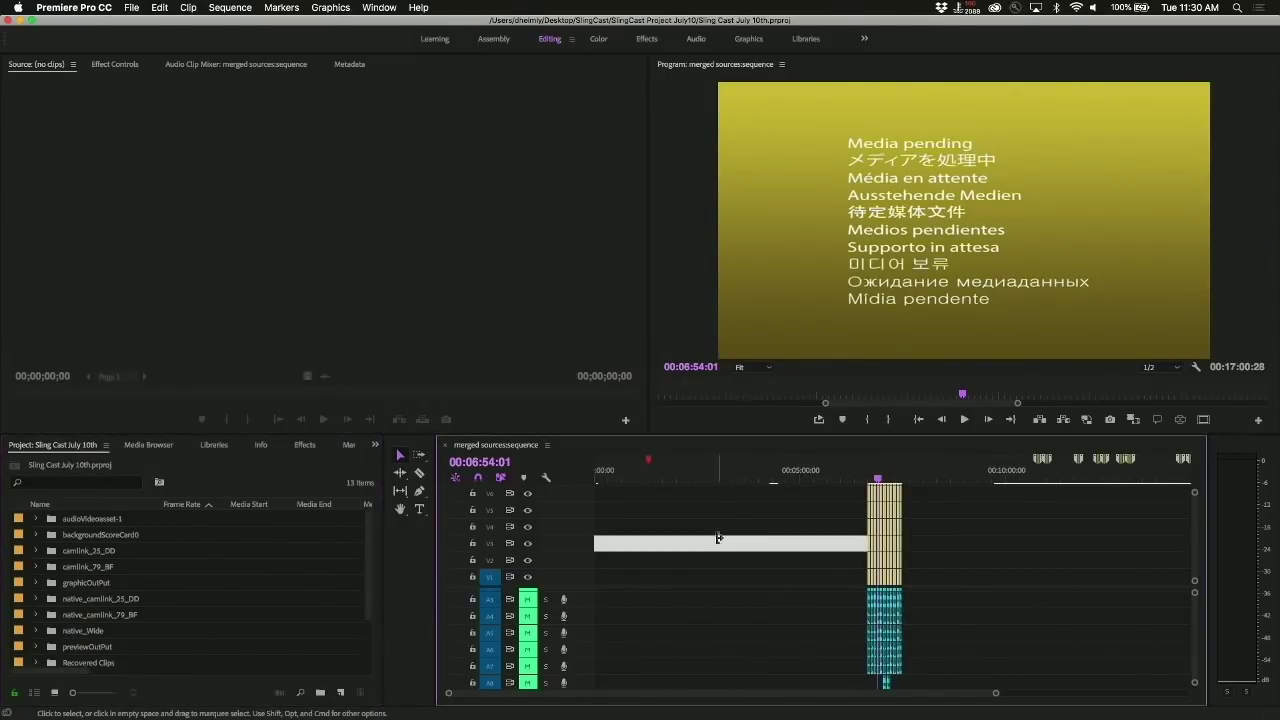
Maximize the timeline panel, expand the video tracks and examine the names of the replay and camera tracks.
key("grave")
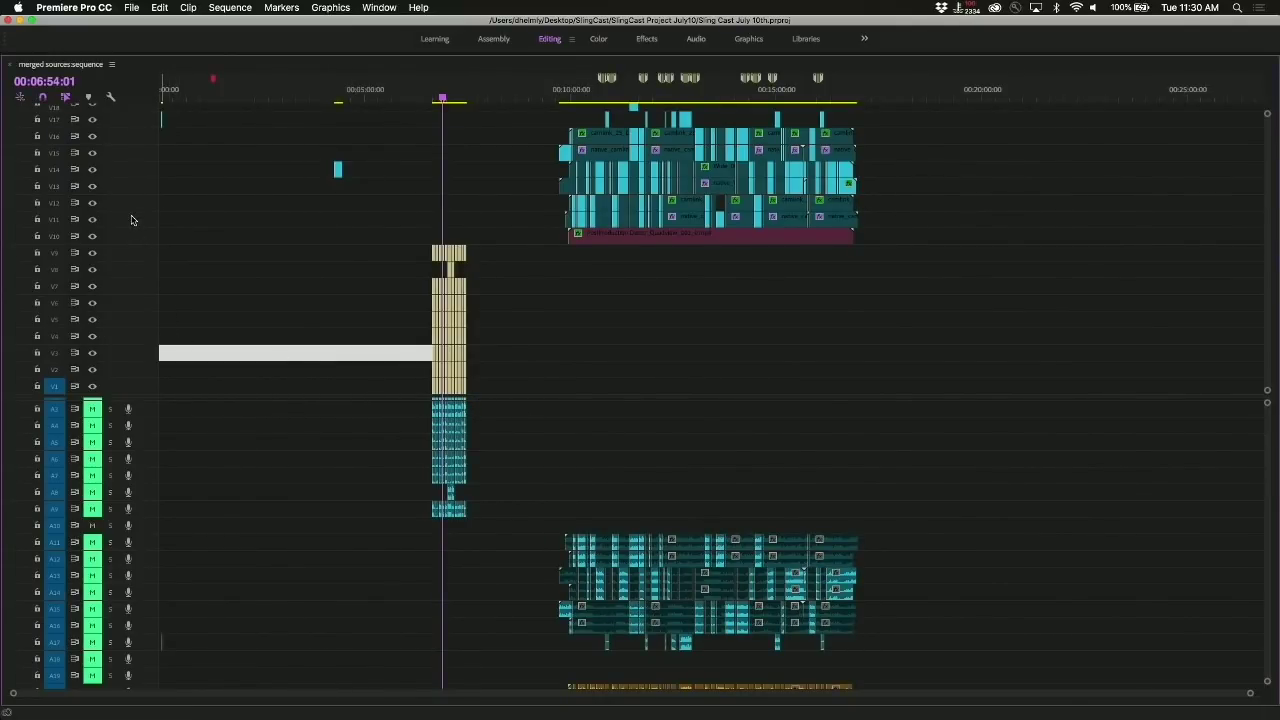
key("super+equal")
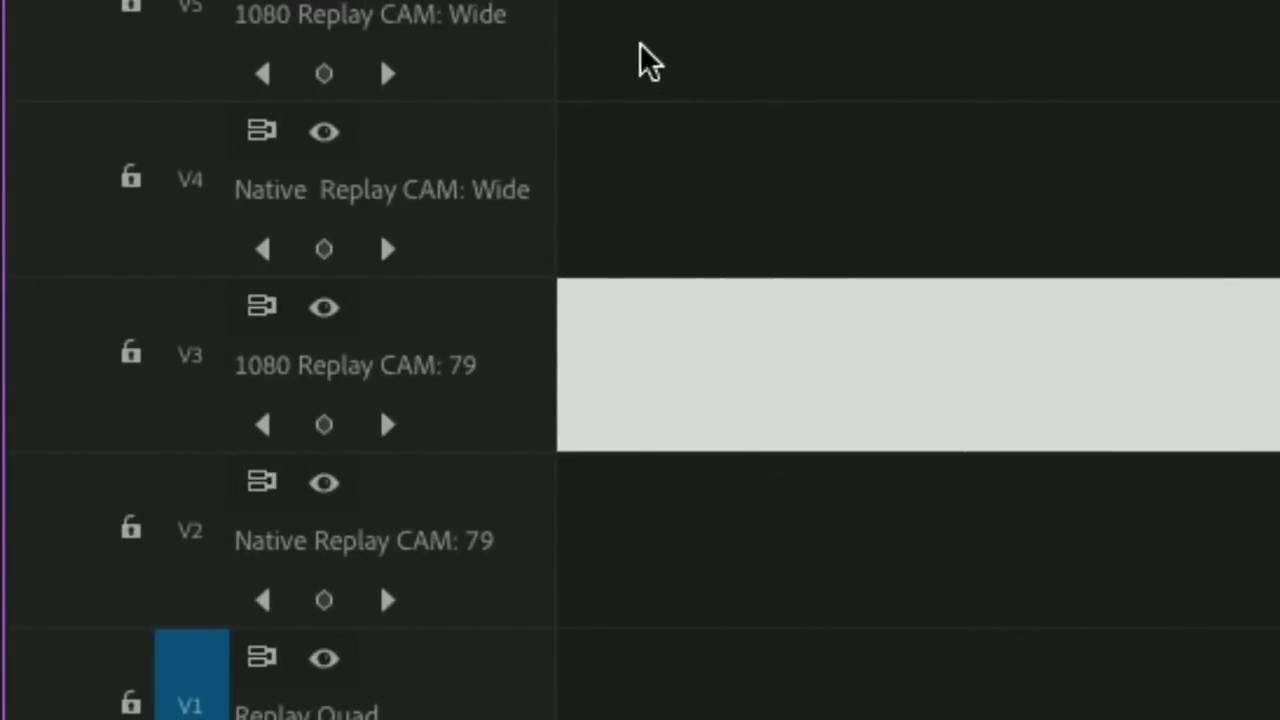
scroll(651, 449, "up", 6)
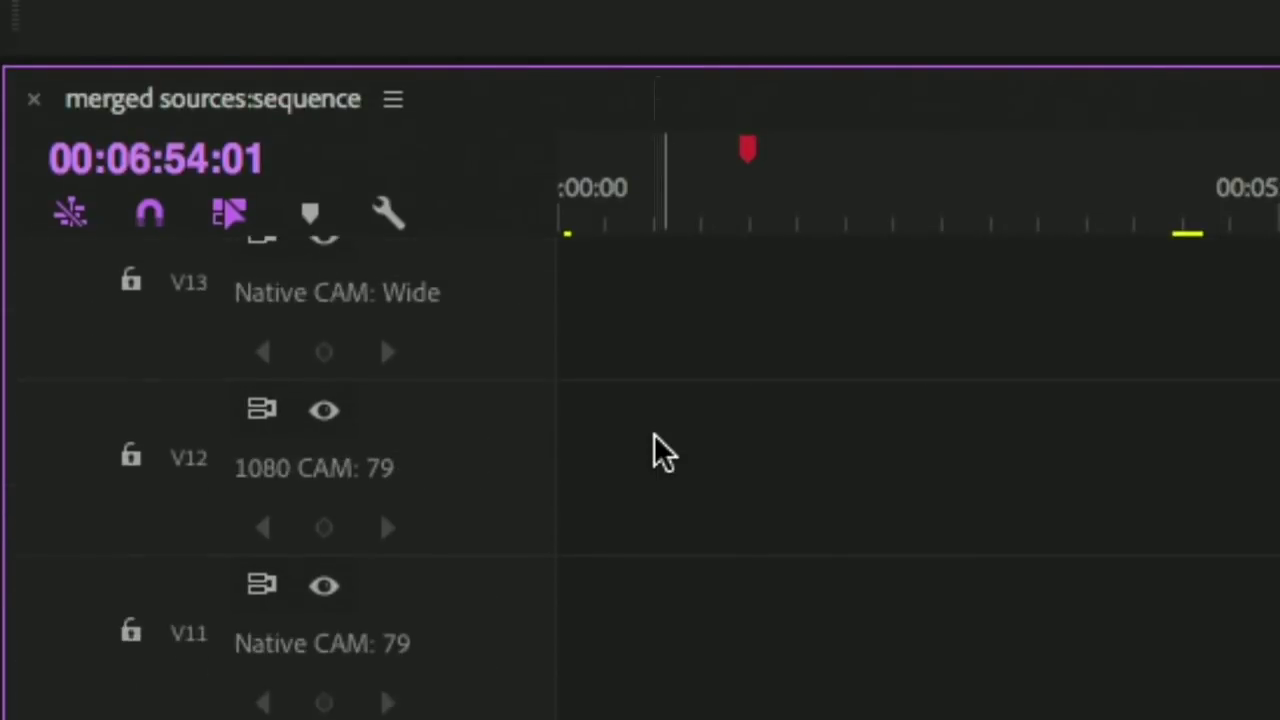
scroll(653, 437, "up", 10)
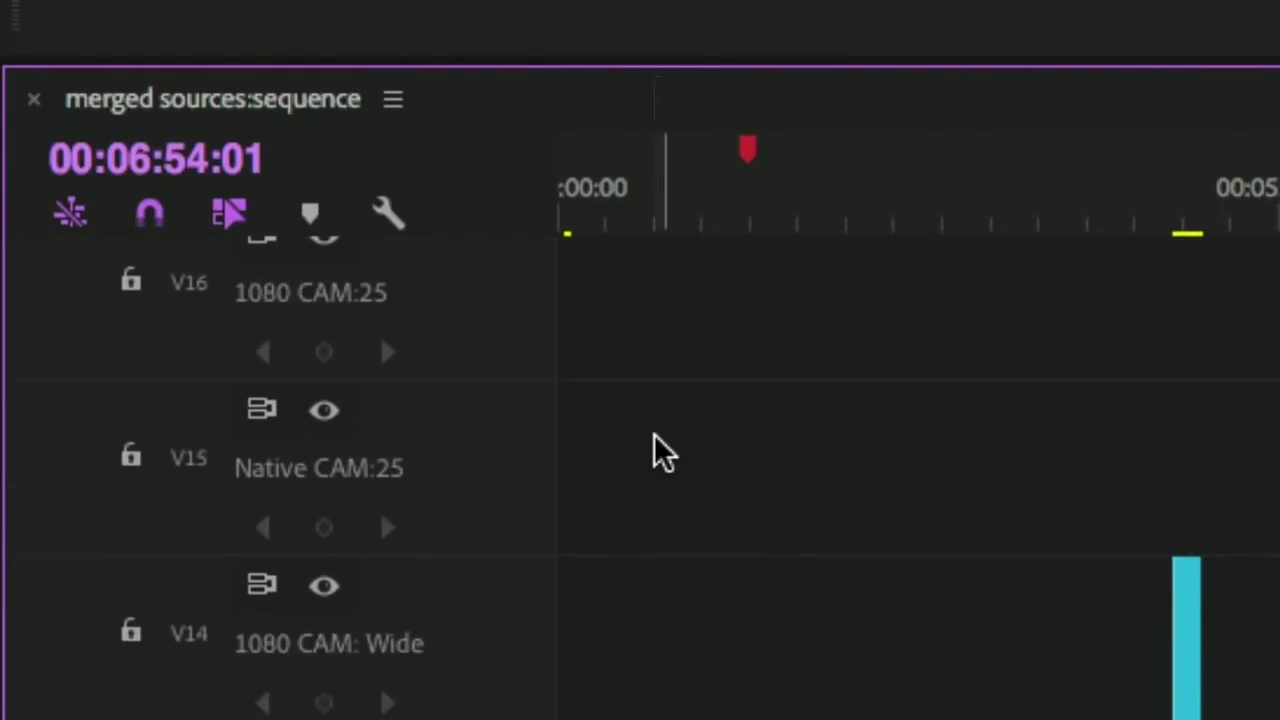
scroll(655, 437, "up", 1)
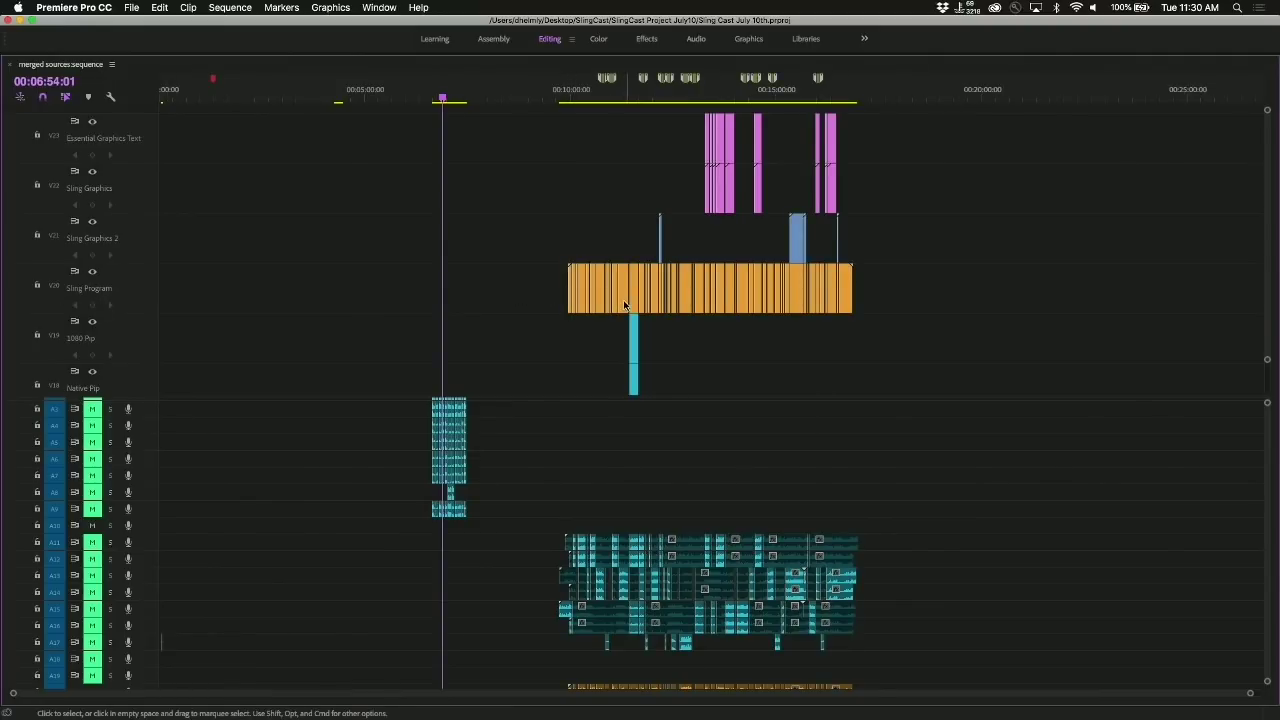
Review the graphics, Sling Program, picture-in-picture and audio tracks of the merged sources sequence.
scroll(549, 375, "down", 3)
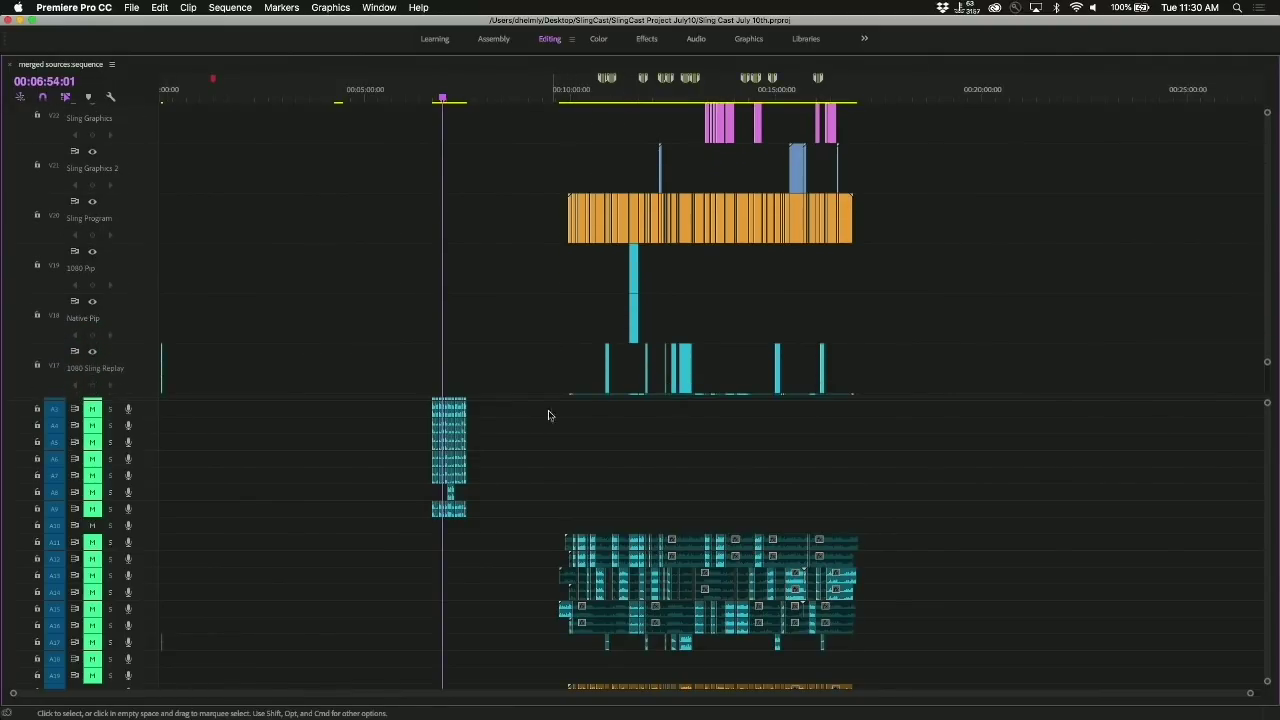
scroll(543, 443, "down", 2)
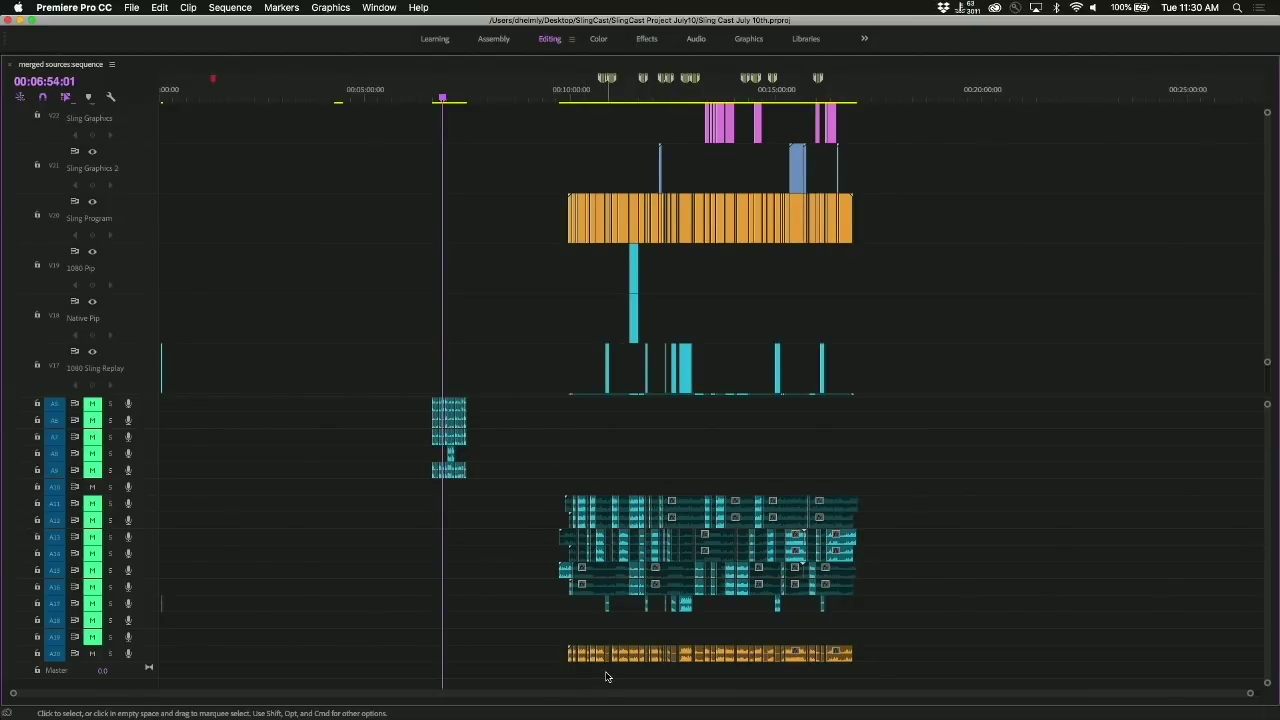
scroll(391, 314, "up", 2)
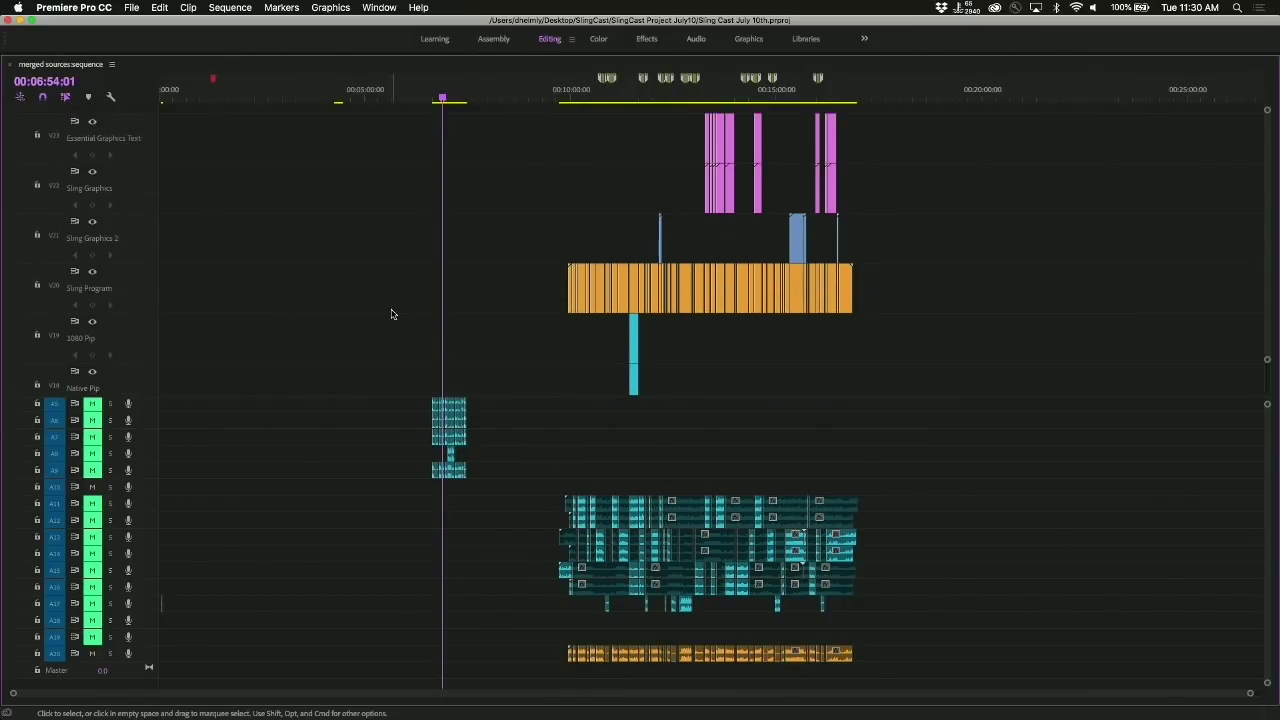
scroll(391, 314, "down", 3)
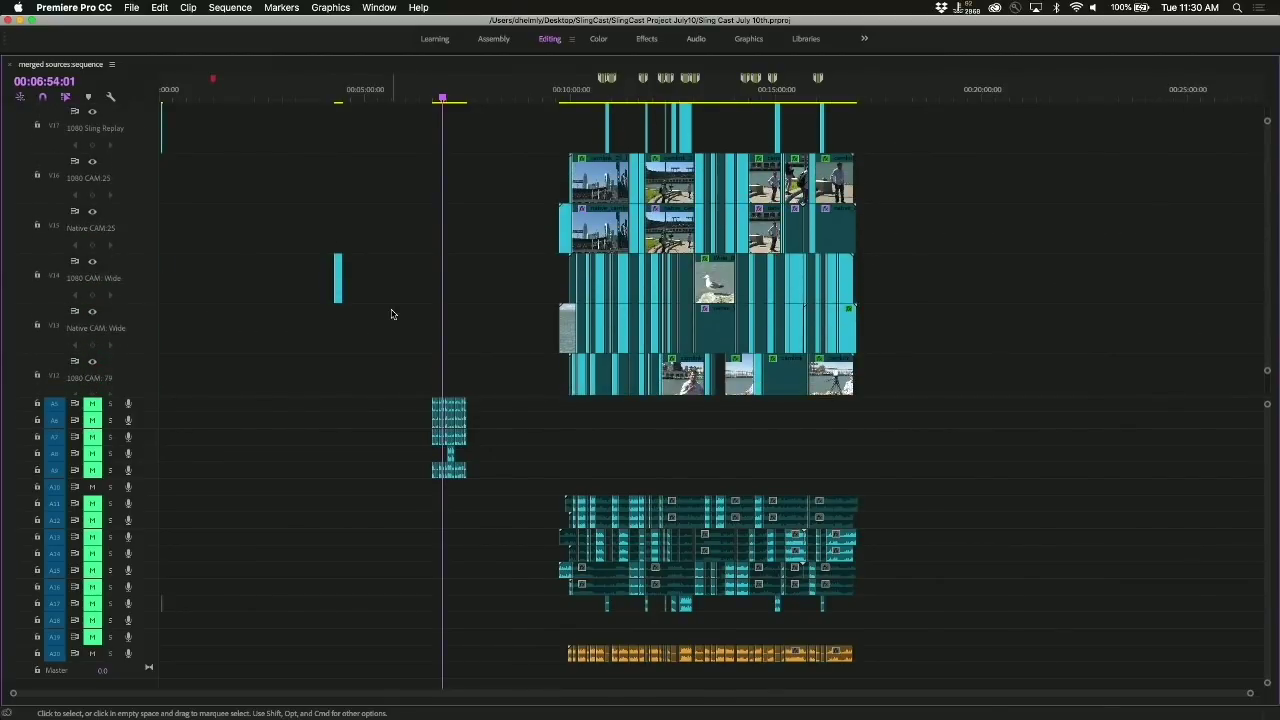
Place the playhead at 00:10:07:21 and check the Enable option of the long disabled clip on the 1080 CAM:25 track.
left_click(575, 92)
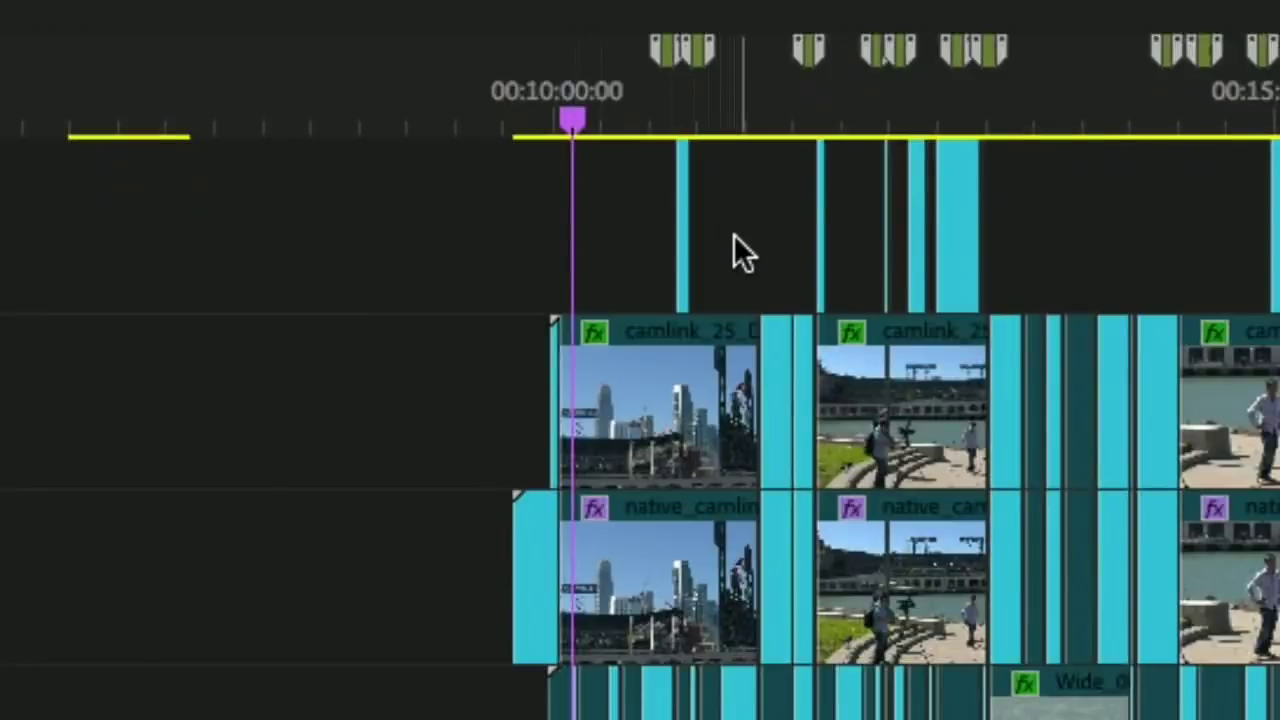
key("equal")
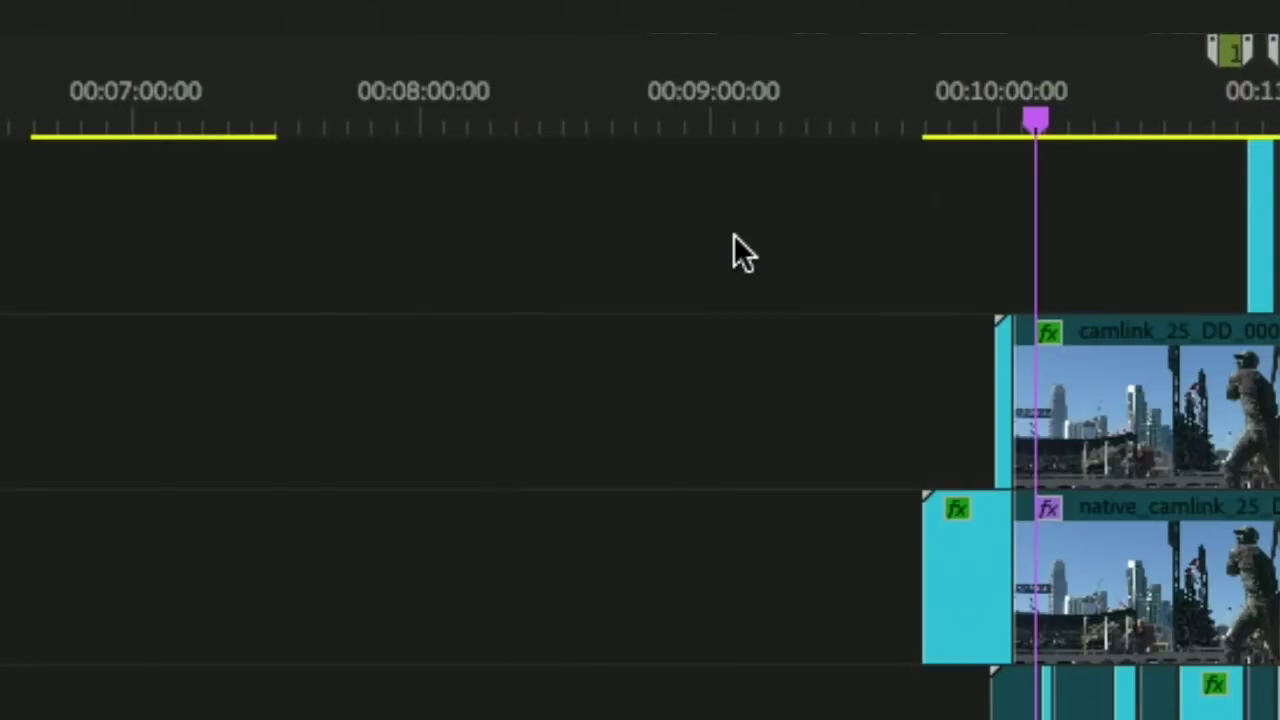
key("equal")
scroll(1262, 335, "right", 8)
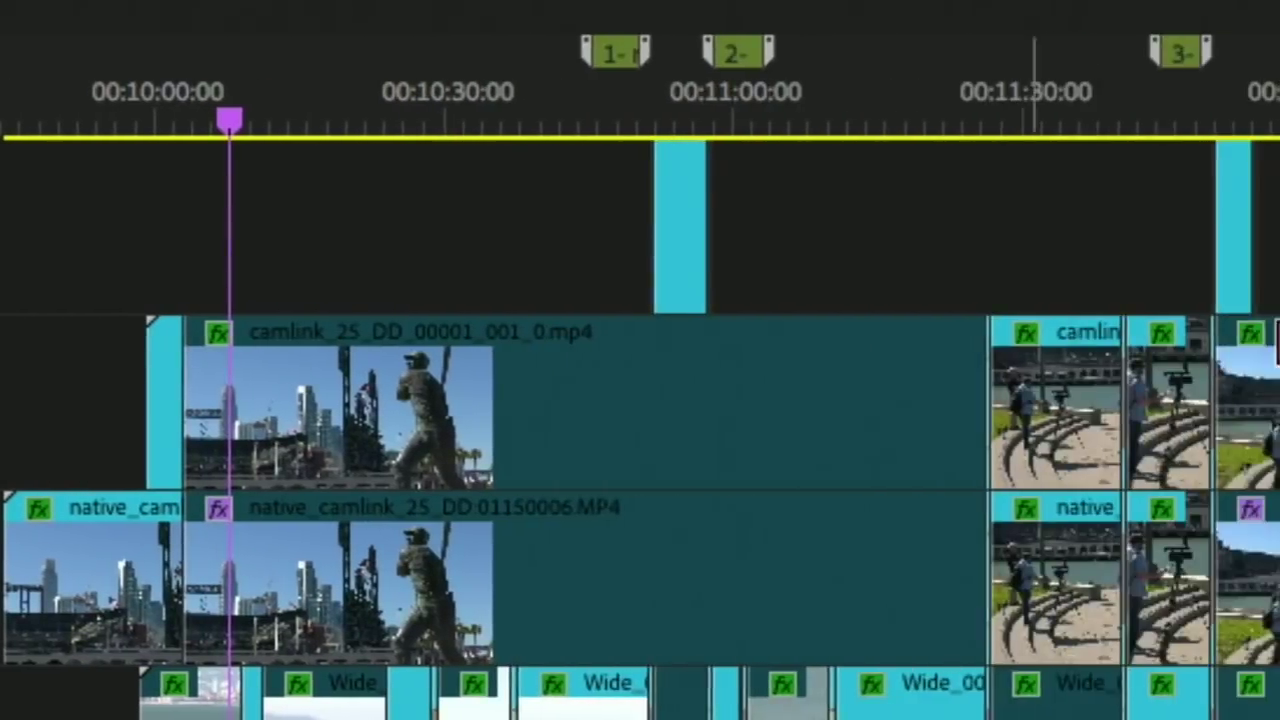
right_click(533, 445)
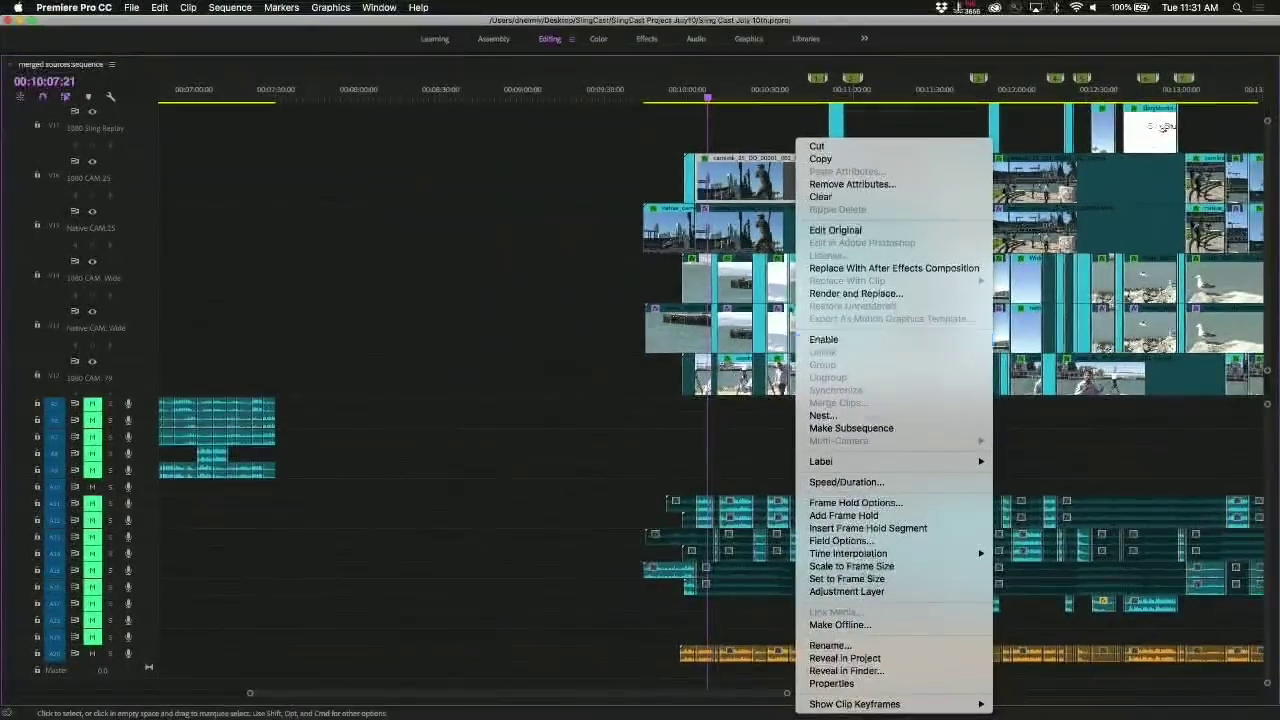
left_click(735, 635)
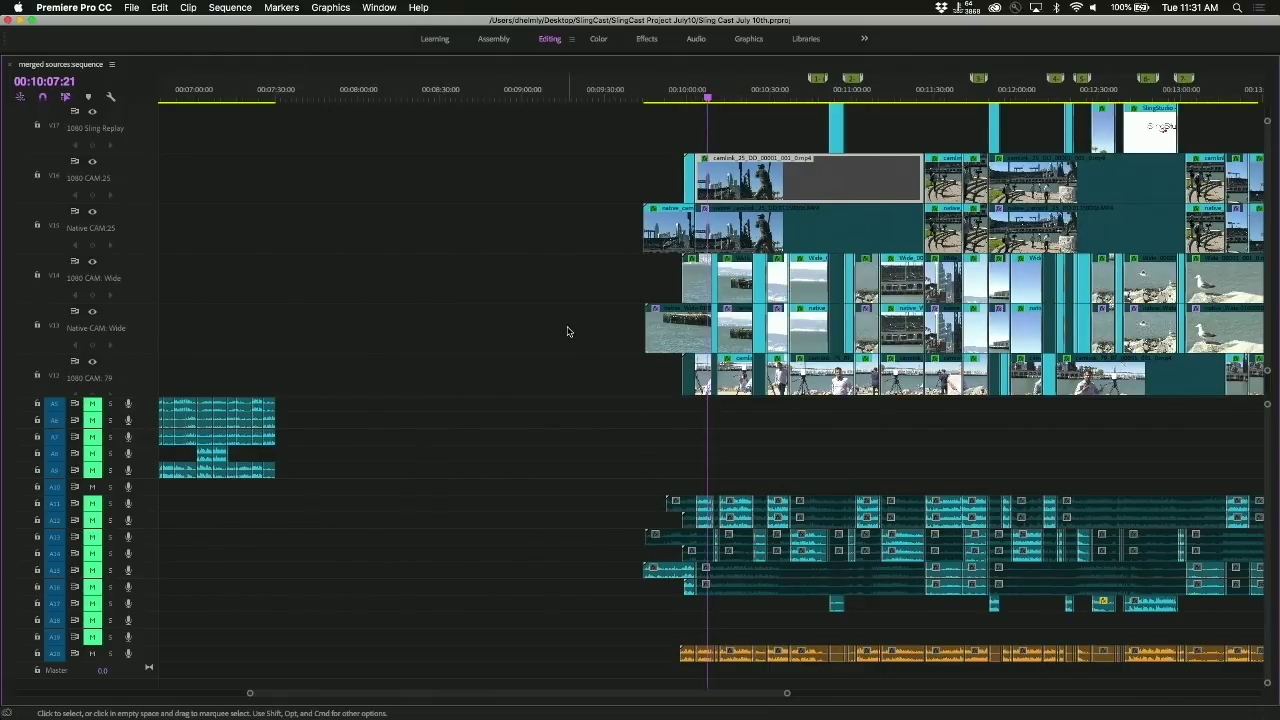
Load PostProduction Demo_Quadview_001_0.mp4 from the Sling Quad Ref track into the Source Monitor and preview it up to 00:03:22:08.
scroll(567, 331, "down", 3)
scroll(567, 331, "down", 1)
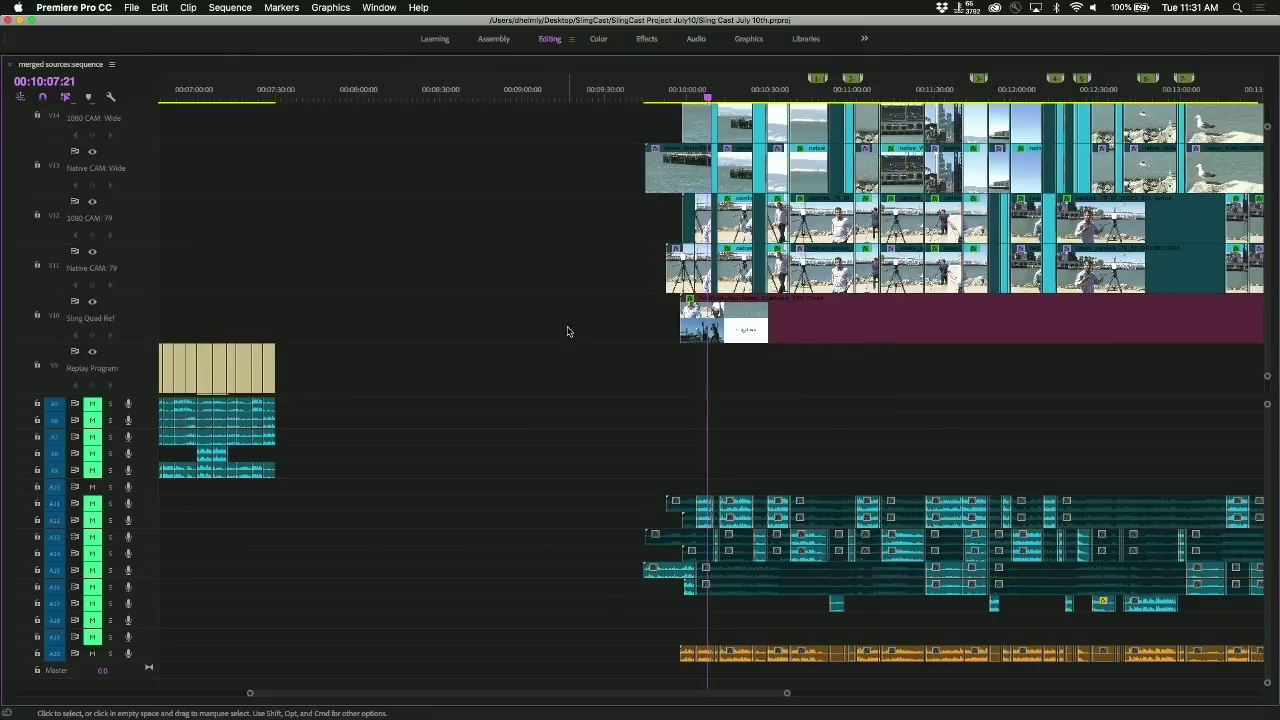
left_click(709, 328)
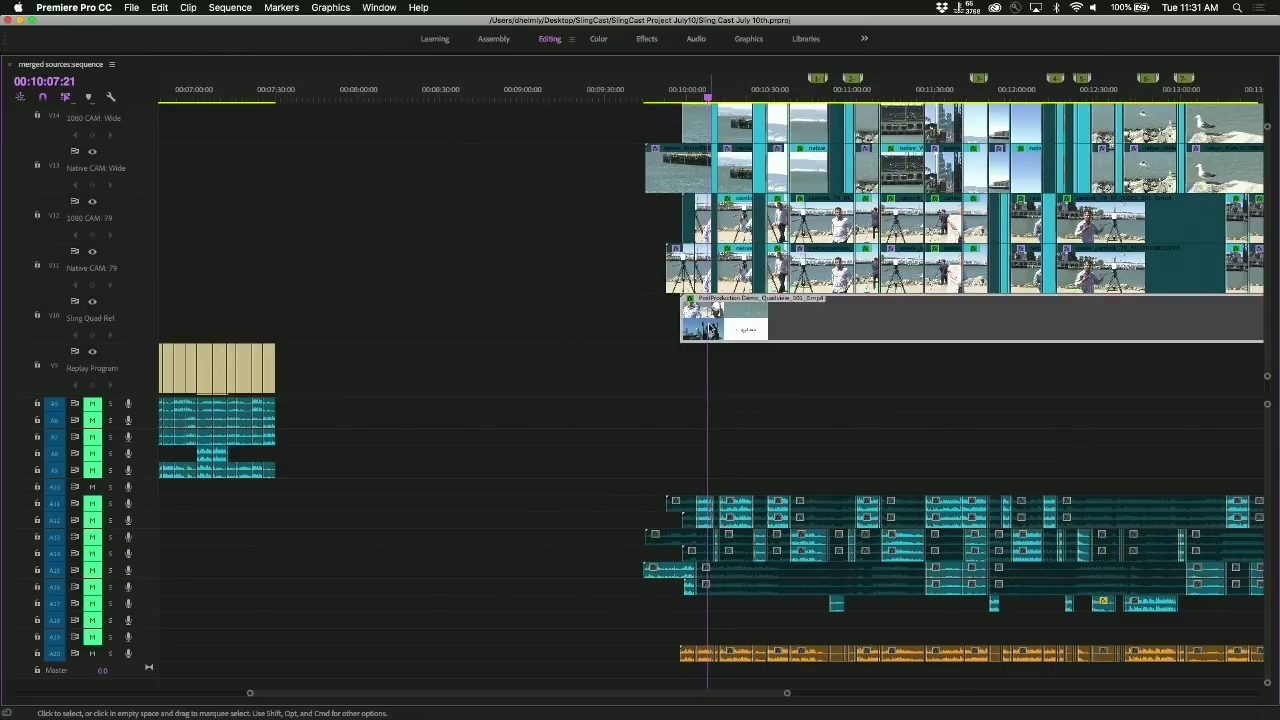
key("shift+4")
key("grave")
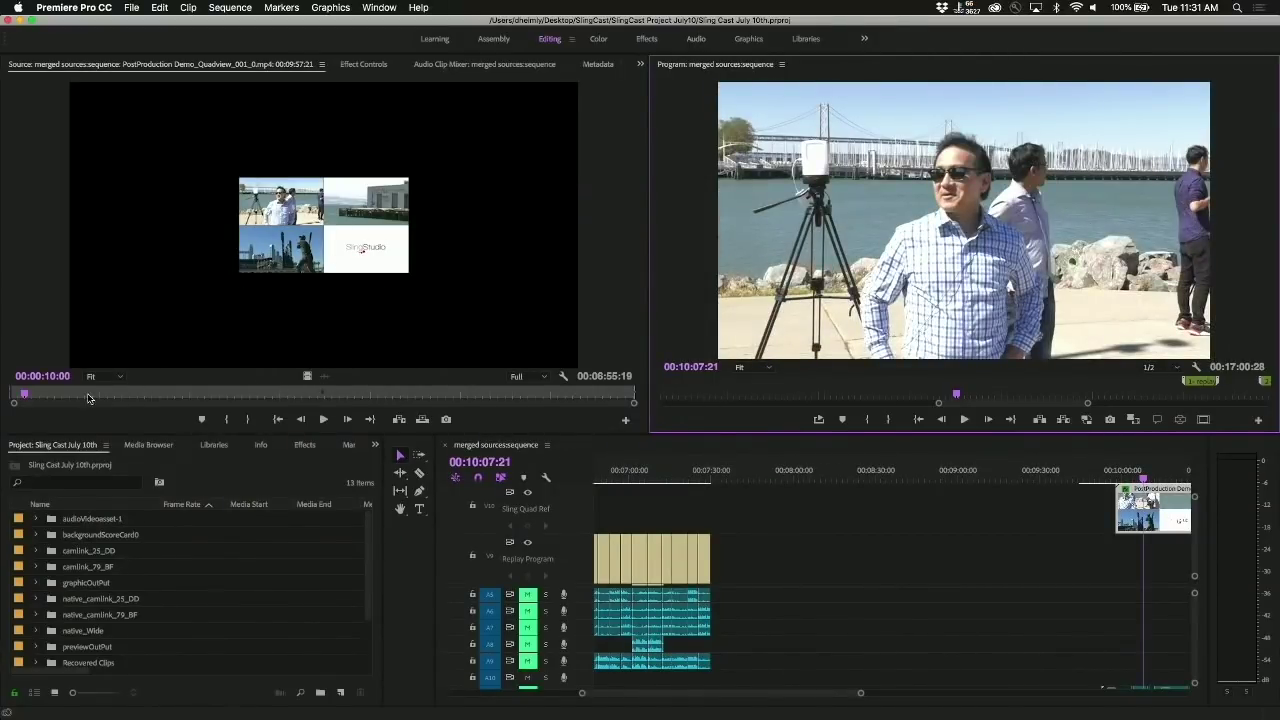
left_click_drag(44, 398, 314, 413)
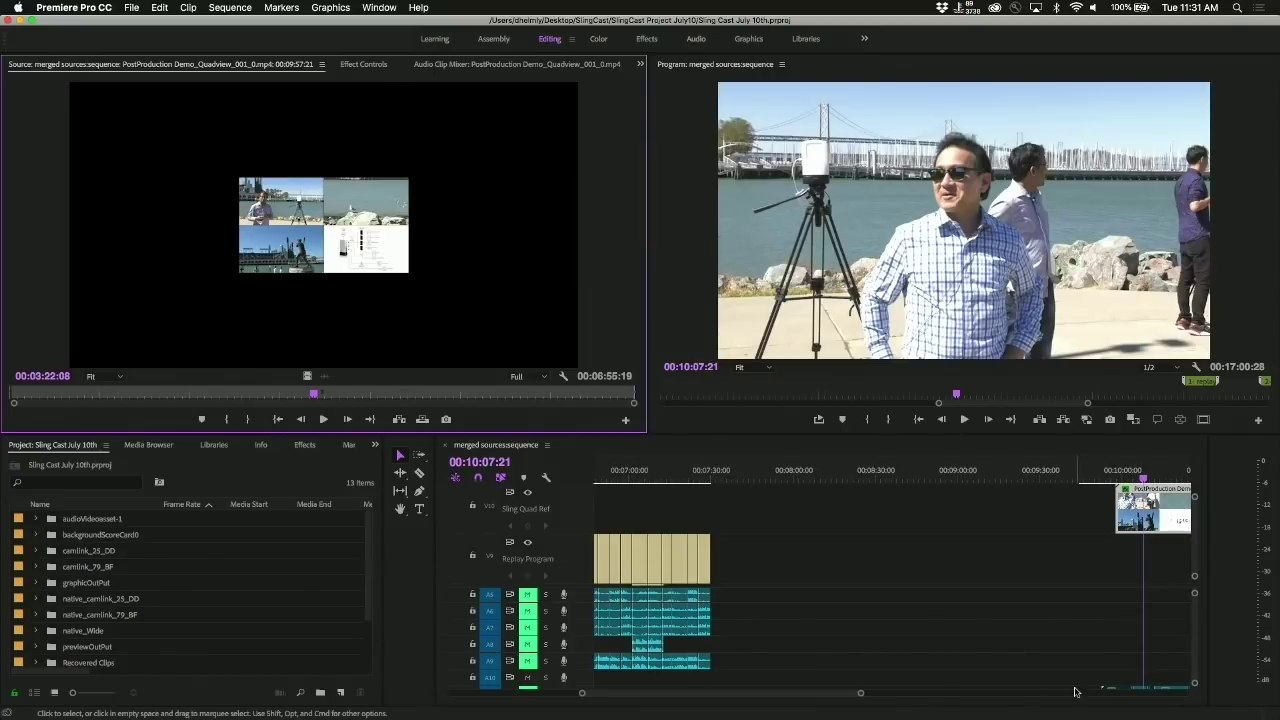
Maximize the timeline panel again and review the camera tracks above the quad reference clip.
scroll(1093, 630, "up", 2)
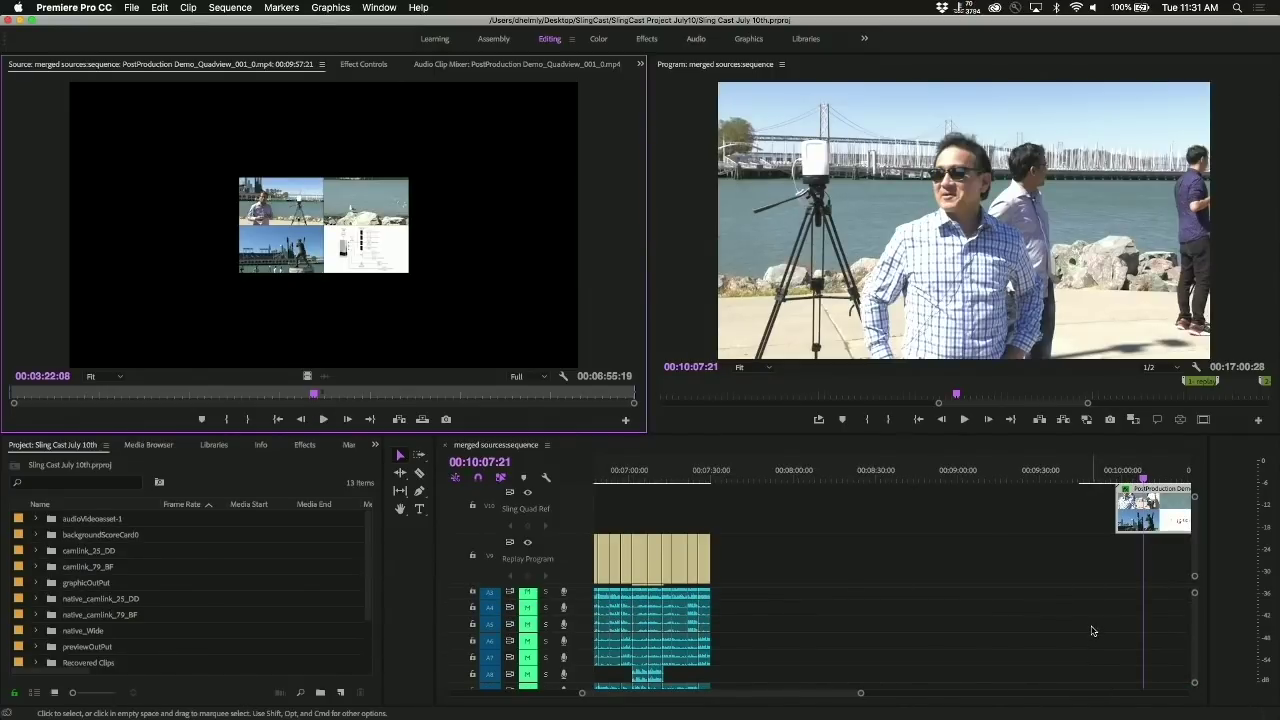
key("grave")
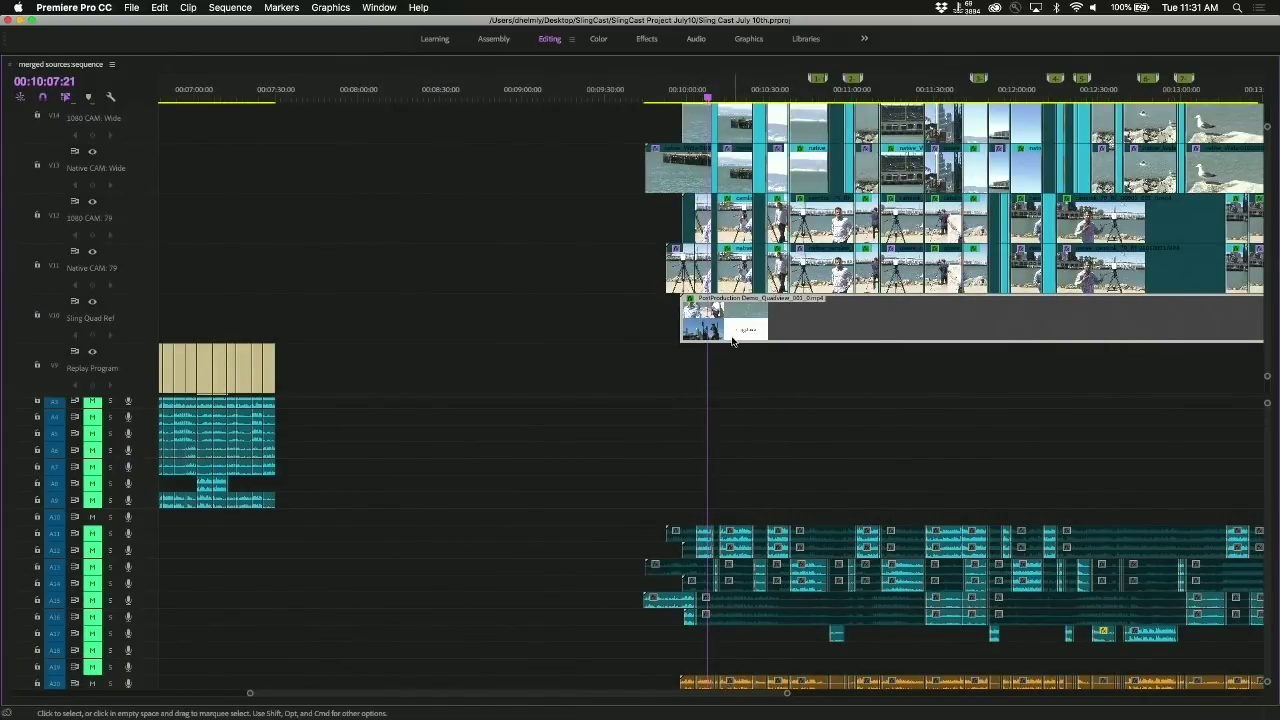
mouse_move(732, 341)
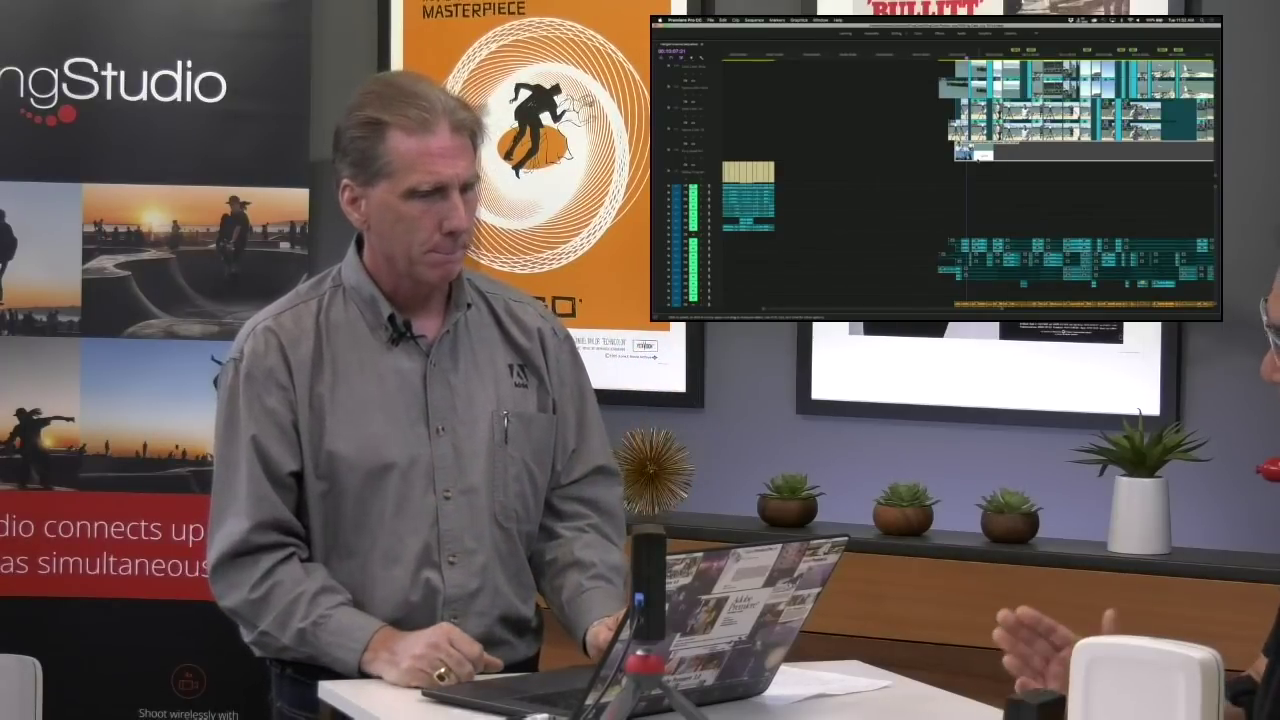
scroll(1035, 163, "up", 2)
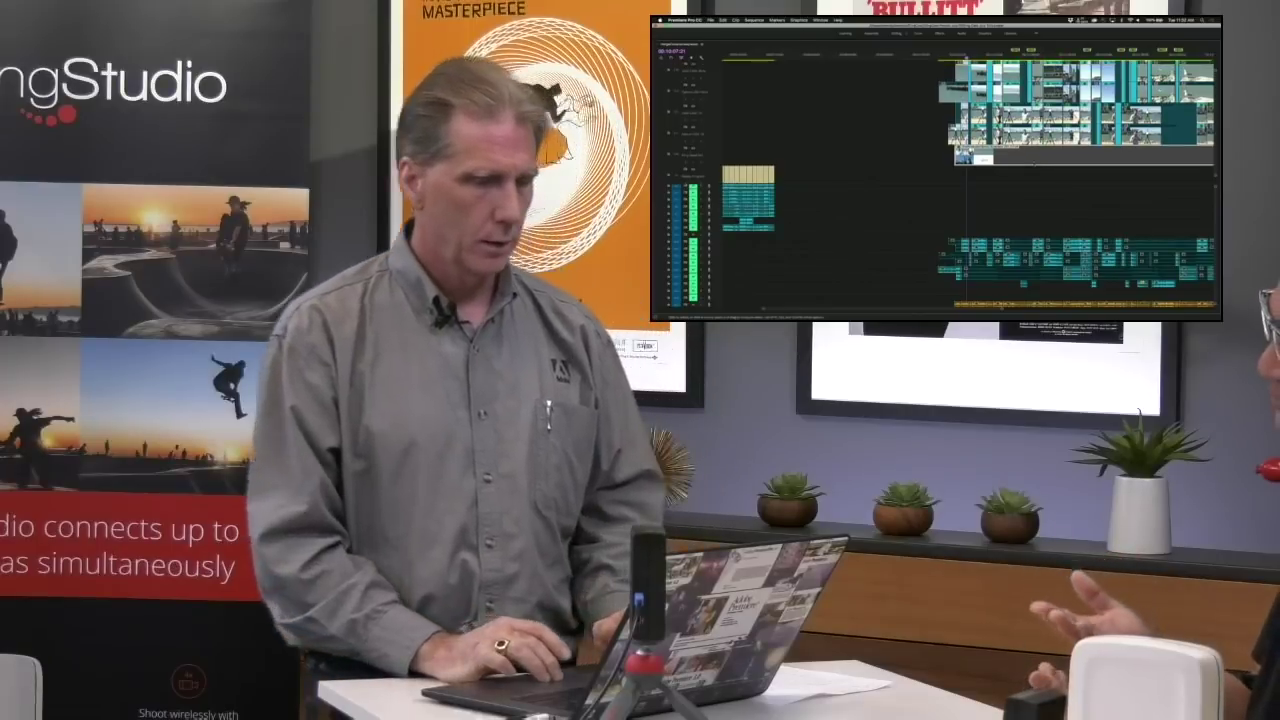
scroll(1035, 165, "up", 2)
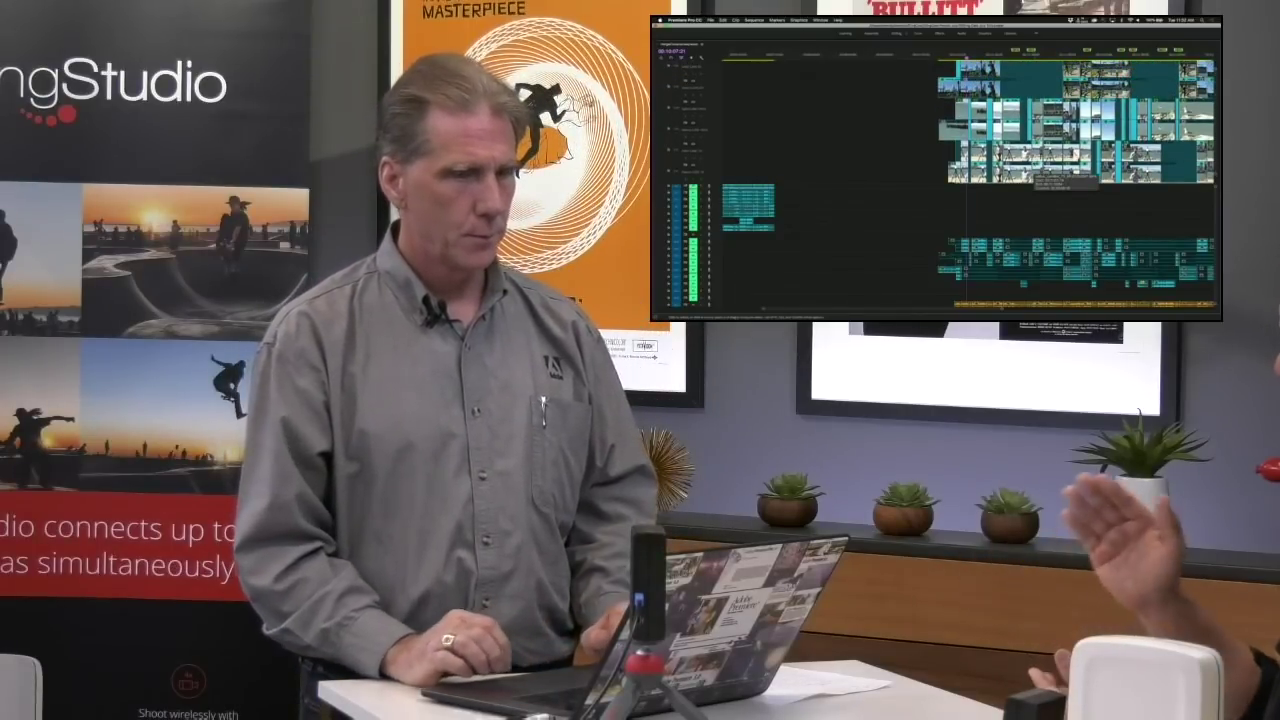